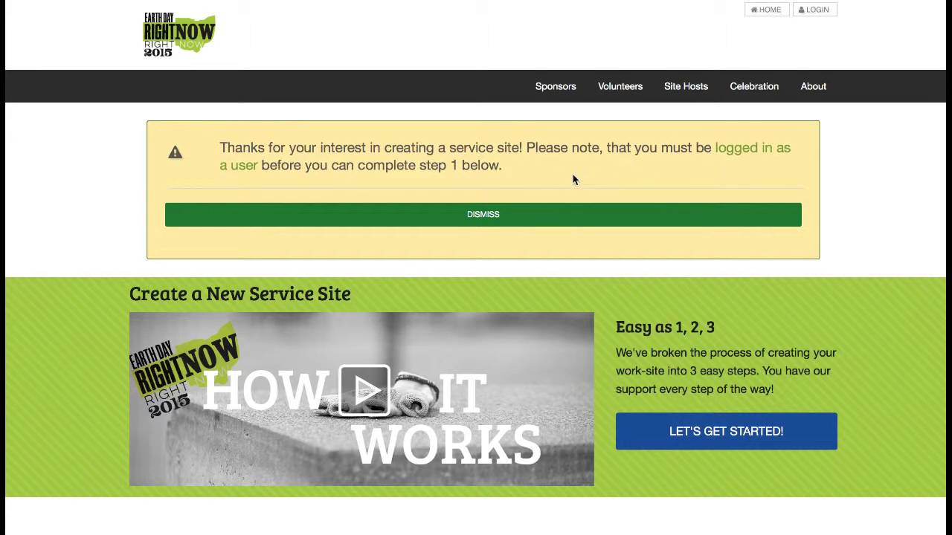
Dismiss the login-required notice and review the service site registration steps, from Step 0 membership through Step 3 supplies.
{"action": "left_click", "coordinate": [487, 216]}
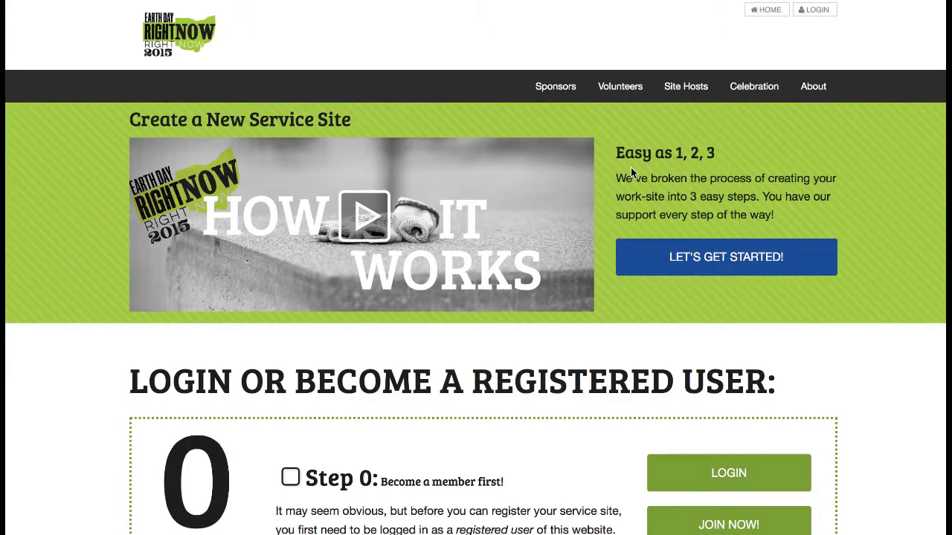
{"action": "scroll", "coordinate": [631, 172], "scroll_direction": "down", "scroll_amount": 5}
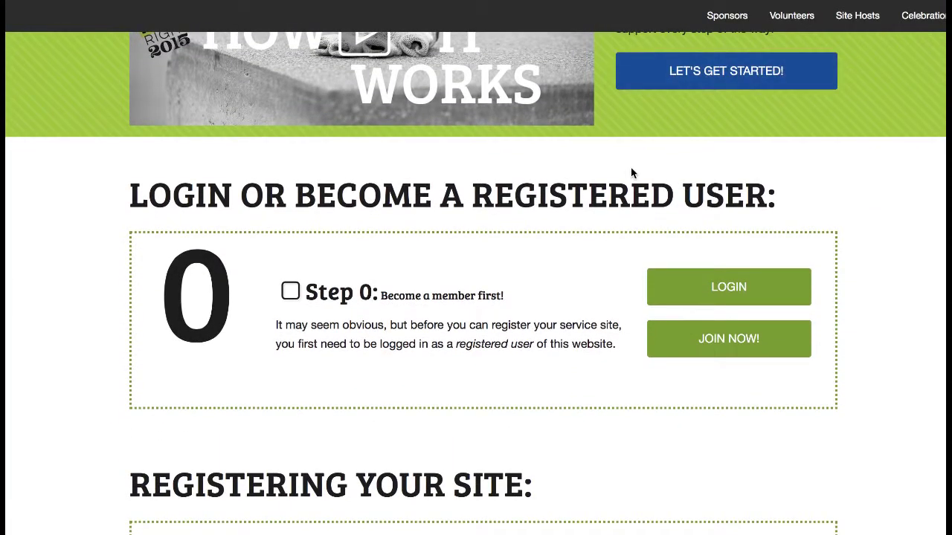
{"action": "scroll", "coordinate": [631, 173], "scroll_direction": "down", "scroll_amount": 1}
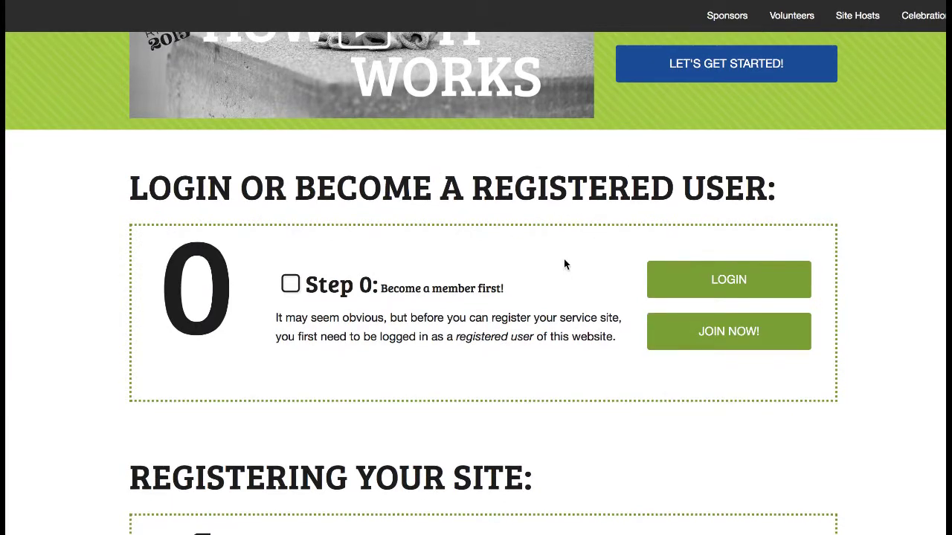
{"action": "scroll", "coordinate": [506, 272], "scroll_direction": "down", "scroll_amount": 6}
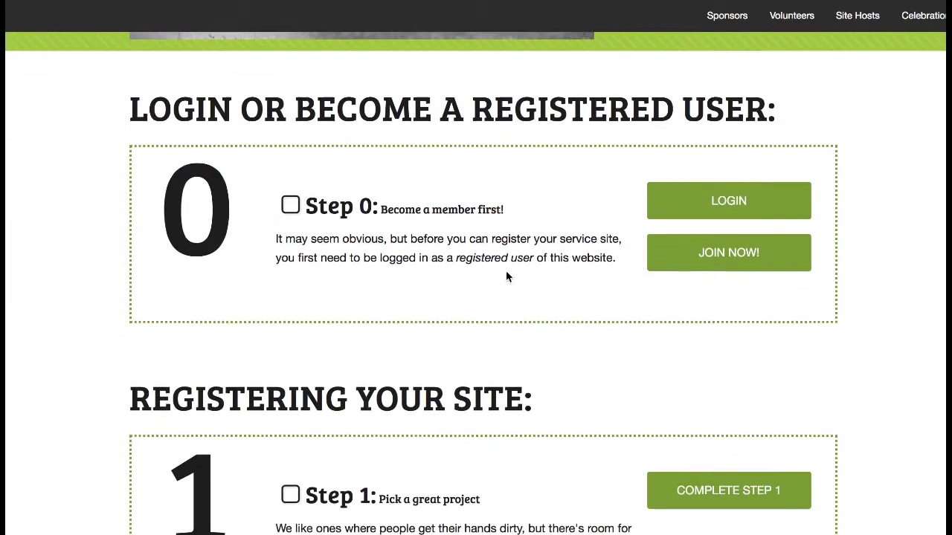
{"action": "scroll", "coordinate": [507, 276], "scroll_direction": "down", "scroll_amount": 10}
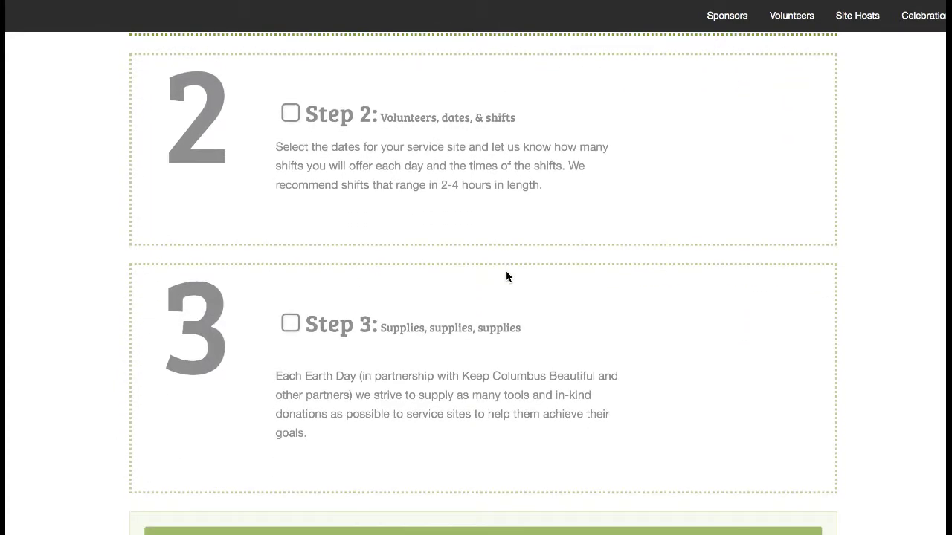
{"action": "scroll", "coordinate": [506, 277], "scroll_direction": "up", "scroll_amount": 8}
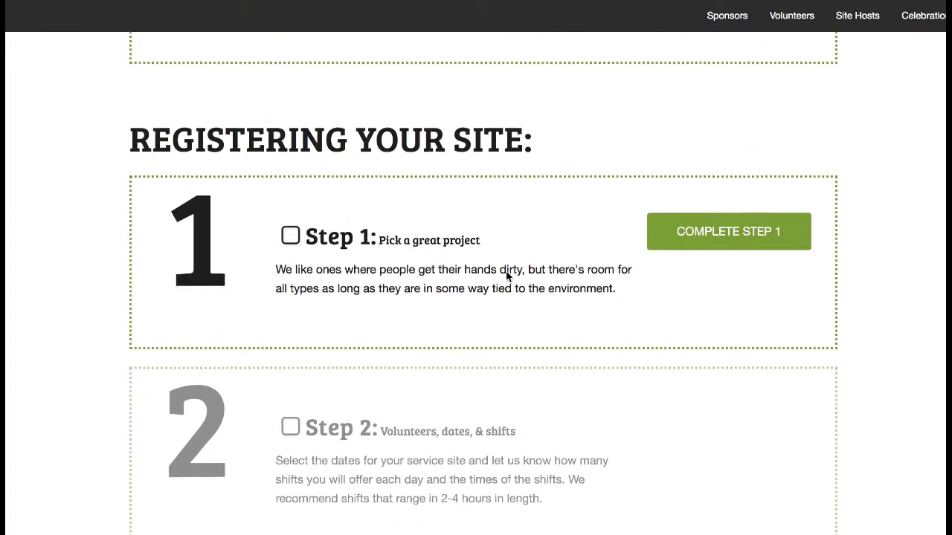
{"action": "scroll", "coordinate": [507, 276], "scroll_direction": "up", "scroll_amount": 3}
{"action": "scroll", "coordinate": [505, 275], "scroll_direction": "up", "scroll_amount": 7}
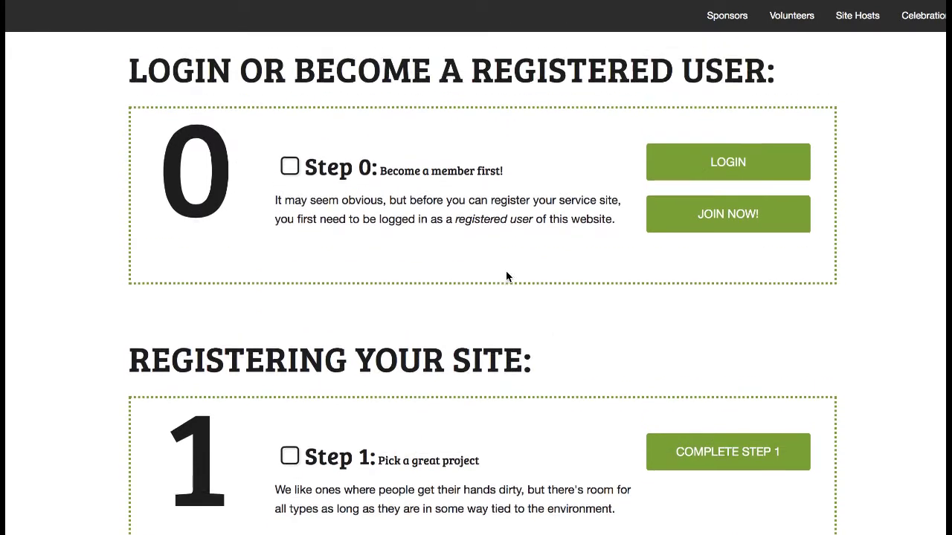
{"action": "scroll", "coordinate": [506, 276], "scroll_direction": "up", "scroll_amount": 2}
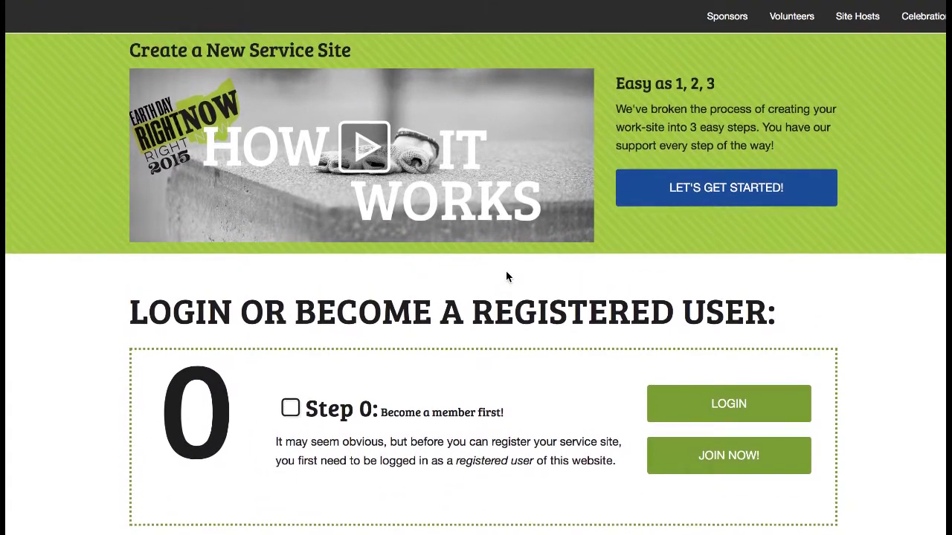
{"action": "scroll", "coordinate": [506, 276], "scroll_direction": "down", "scroll_amount": 1}
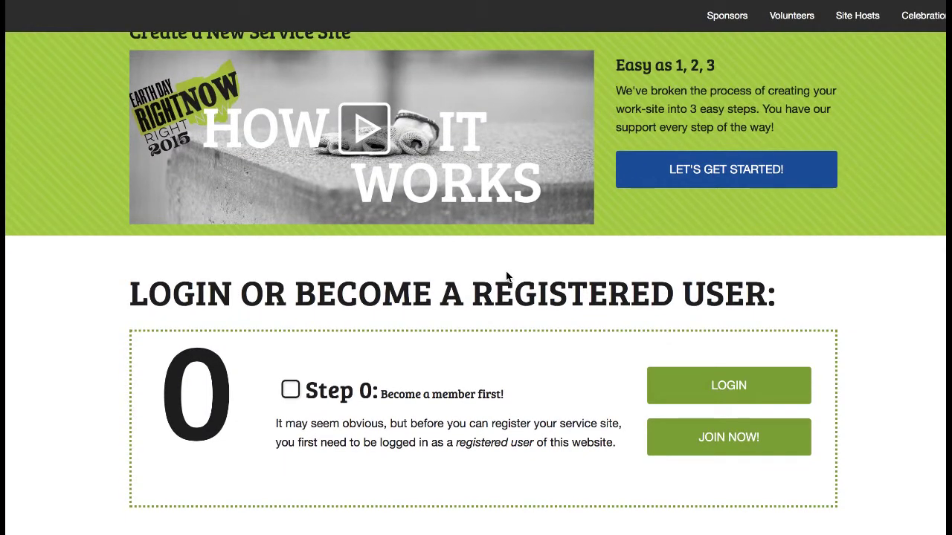
{"action": "scroll", "coordinate": [506, 274], "scroll_direction": "up", "scroll_amount": 1}
{"action": "scroll", "coordinate": [507, 274], "scroll_direction": "down", "scroll_amount": 1}
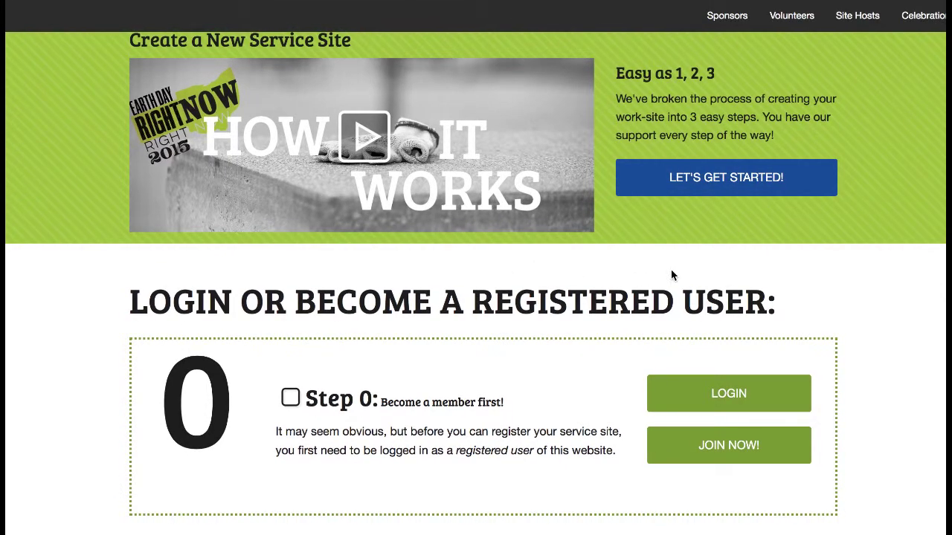
Open the member login from Step 0, fill in the saved account's e-mail and password, and log in.
{"action": "scroll", "coordinate": [673, 274], "scroll_direction": "down", "scroll_amount": 2}
{"action": "left_click", "coordinate": [719, 360]}
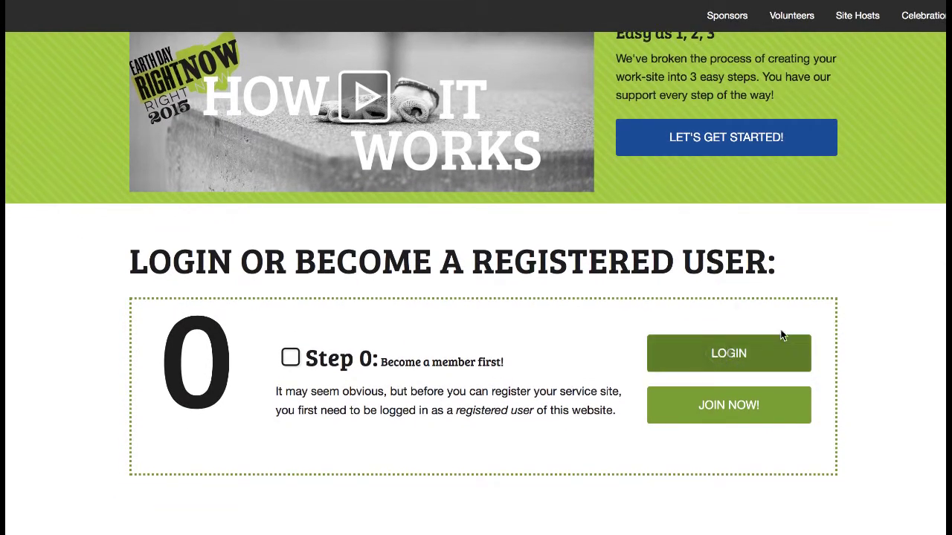
{"action": "left_click", "coordinate": [500, 297]}
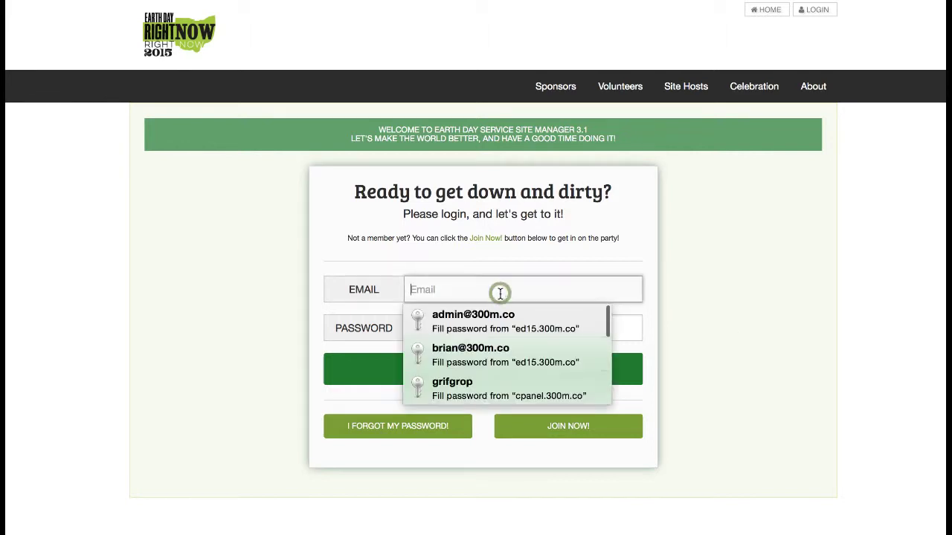
{"action": "left_click", "coordinate": [506, 333]}
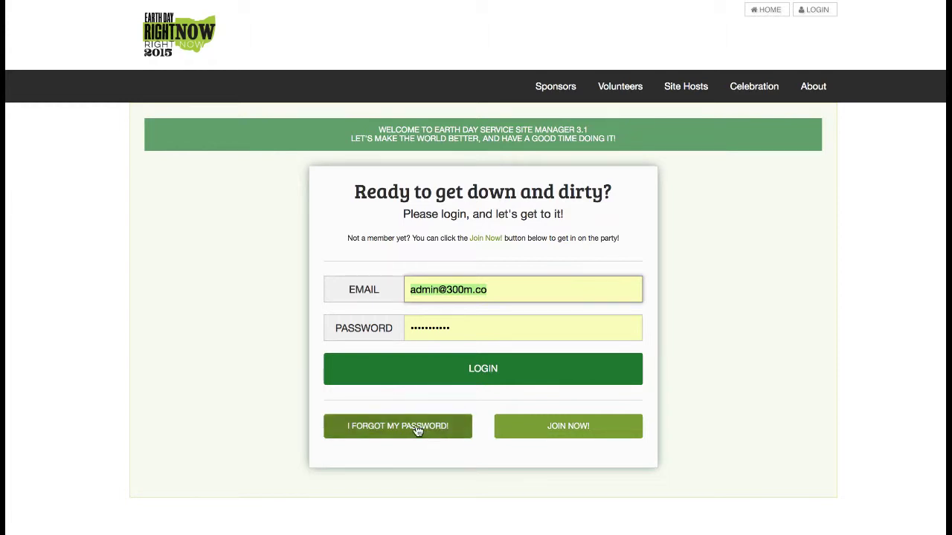
{"action": "left_click", "coordinate": [482, 377]}
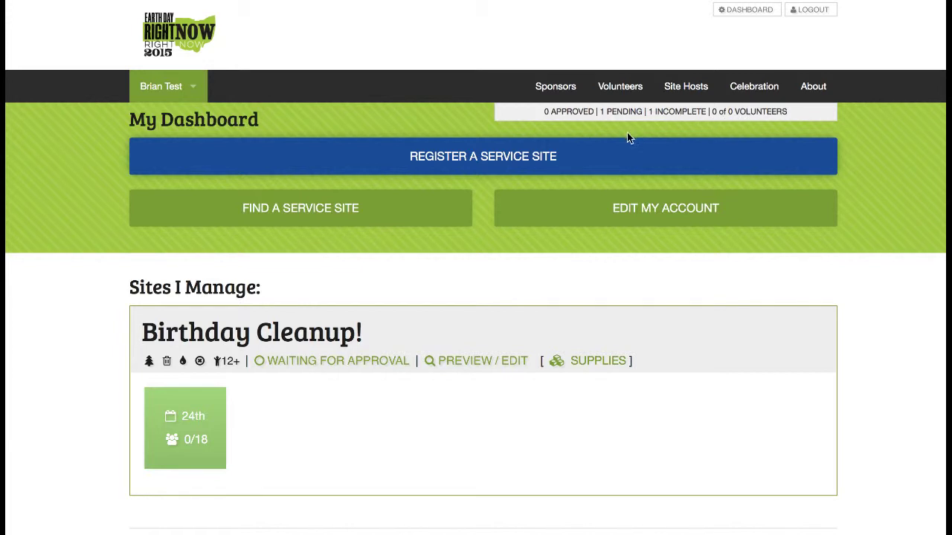
Examine the dashboard's managed service sites, including their approval status and pending steps, and the past sites available for copying.
{"action": "scroll", "coordinate": [467, 296], "scroll_direction": "down", "scroll_amount": 2}
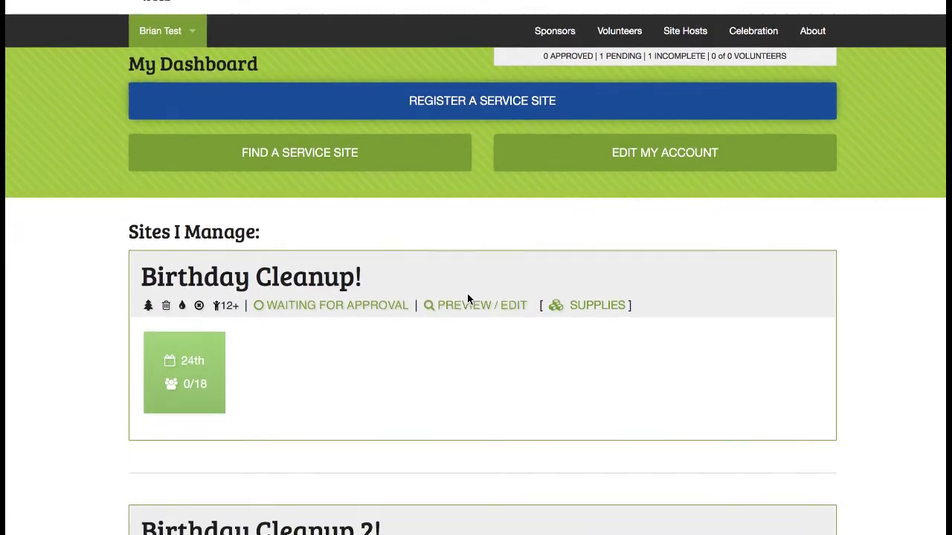
{"action": "scroll", "coordinate": [467, 299], "scroll_direction": "down", "scroll_amount": 1}
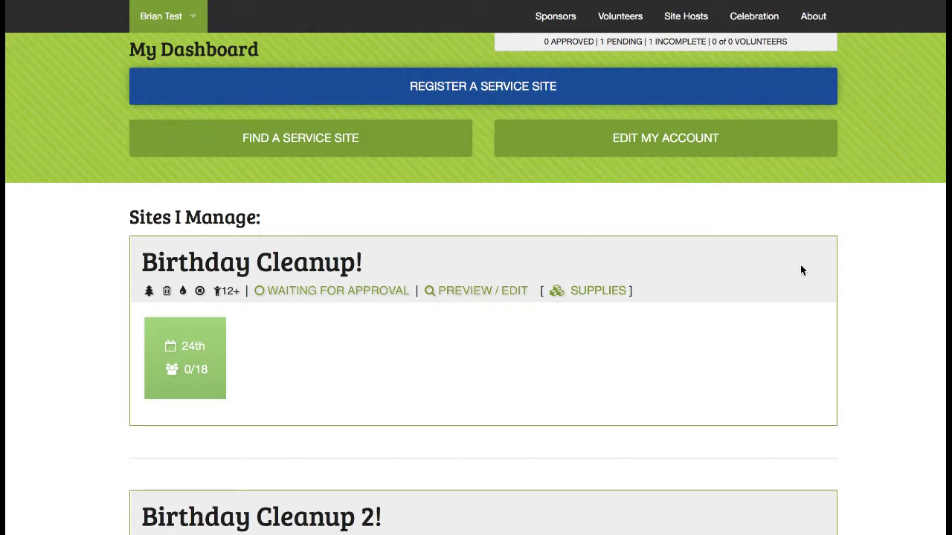
{"action": "scroll", "coordinate": [801, 266], "scroll_direction": "down", "scroll_amount": 2}
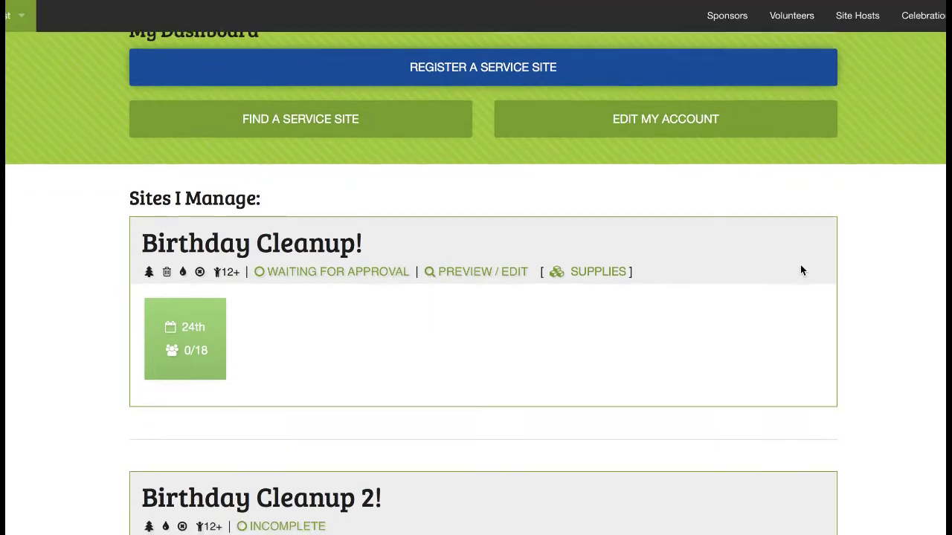
{"action": "scroll", "coordinate": [801, 270], "scroll_direction": "down", "scroll_amount": 4}
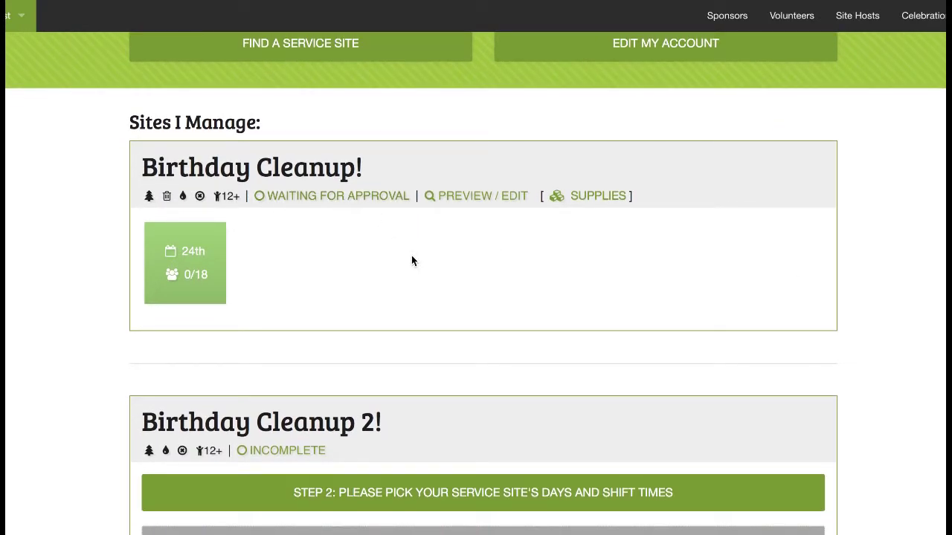
{"action": "scroll", "coordinate": [410, 259], "scroll_direction": "down", "scroll_amount": 10}
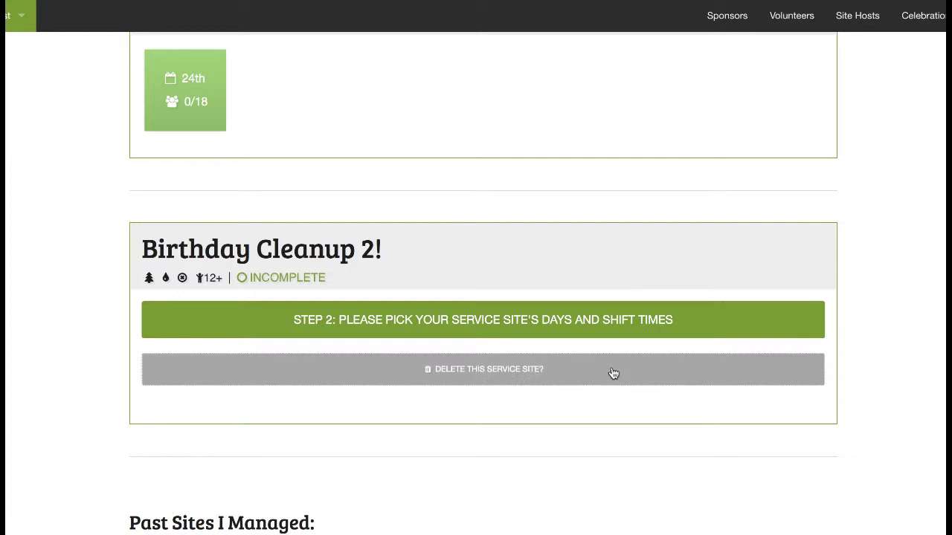
{"action": "scroll", "coordinate": [615, 373], "scroll_direction": "down", "scroll_amount": 2}
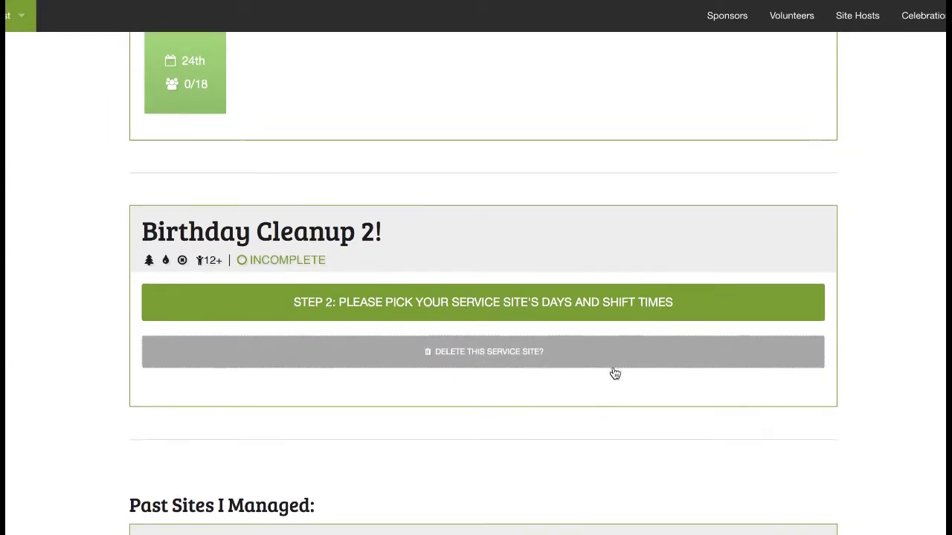
{"action": "scroll", "coordinate": [613, 372], "scroll_direction": "down", "scroll_amount": 1}
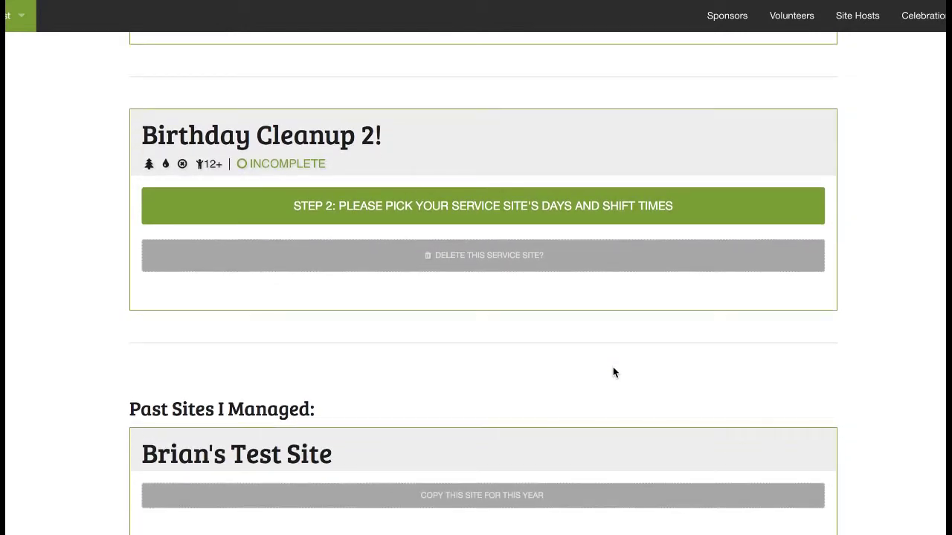
{"action": "scroll", "coordinate": [614, 372], "scroll_direction": "down", "scroll_amount": 2}
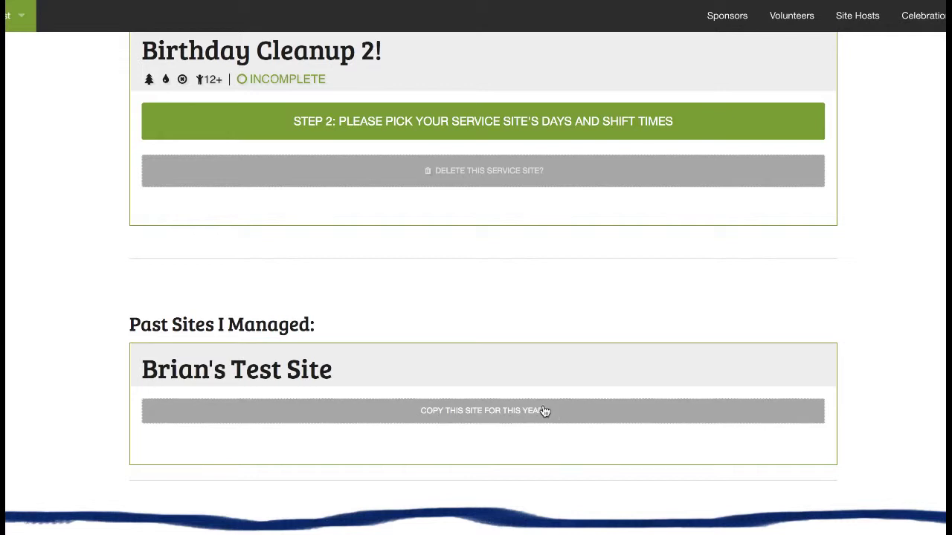
{"action": "scroll", "coordinate": [569, 294], "scroll_direction": "up", "scroll_amount": 5}
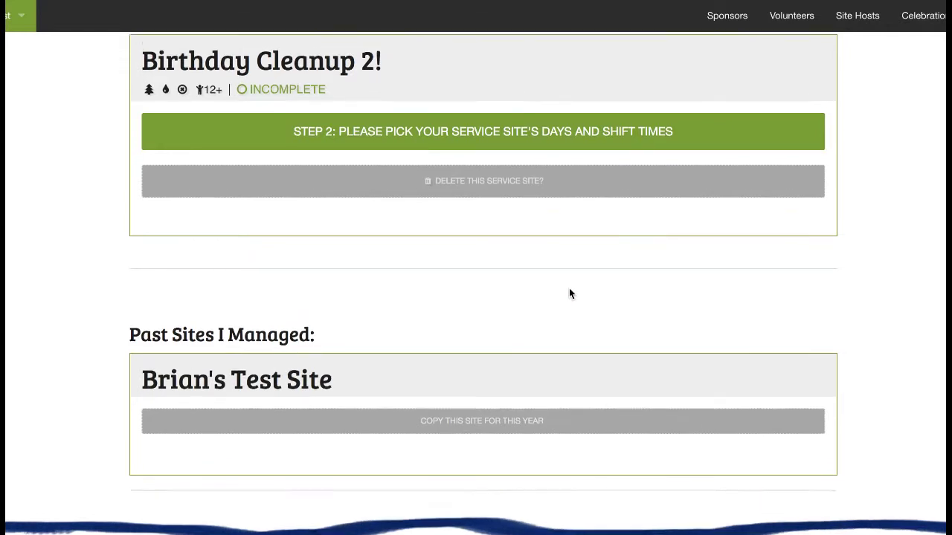
{"action": "scroll", "coordinate": [570, 293], "scroll_direction": "up", "scroll_amount": 2}
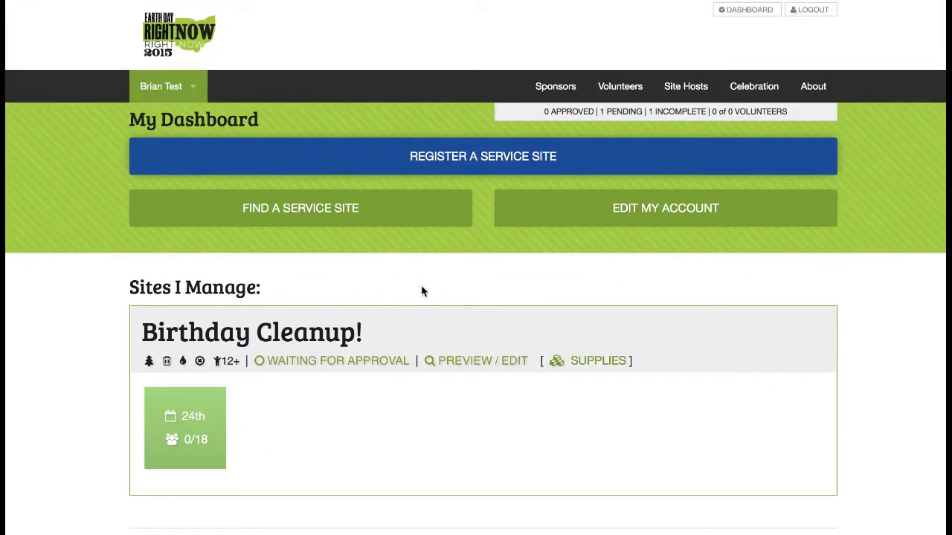
Begin registering a new service site, open the Step 1 form, and acknowledge the reminder about the browser's back button.
{"action": "left_click", "coordinate": [478, 160]}
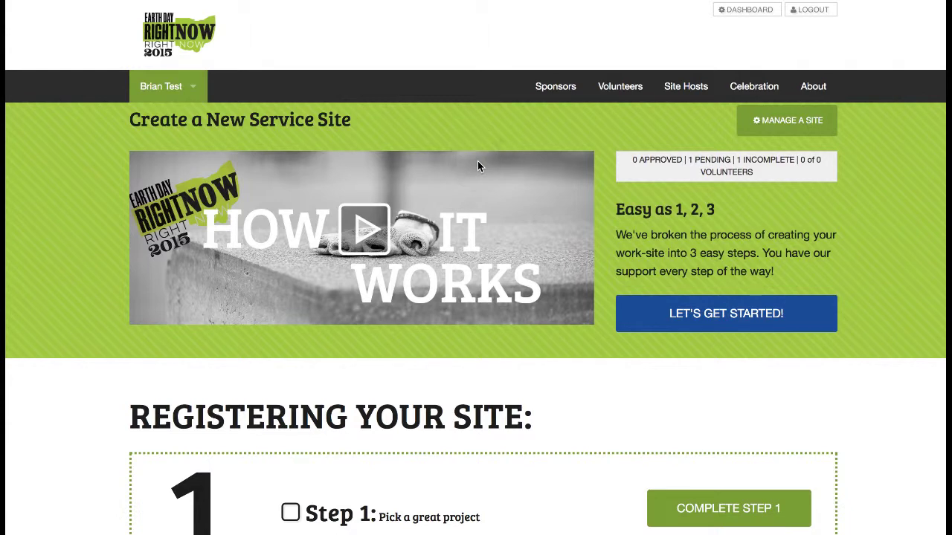
{"action": "scroll", "coordinate": [543, 225], "scroll_direction": "down", "scroll_amount": 5}
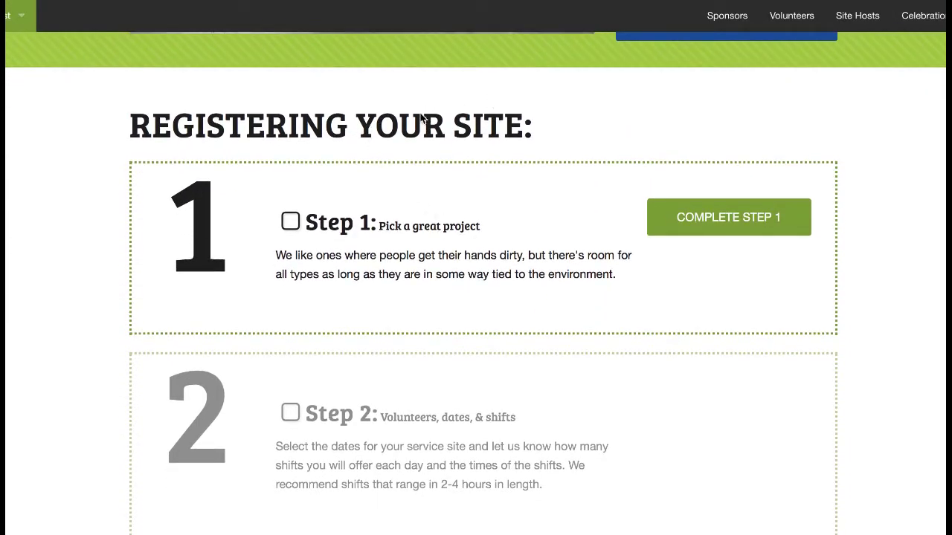
{"action": "left_click", "coordinate": [725, 217]}
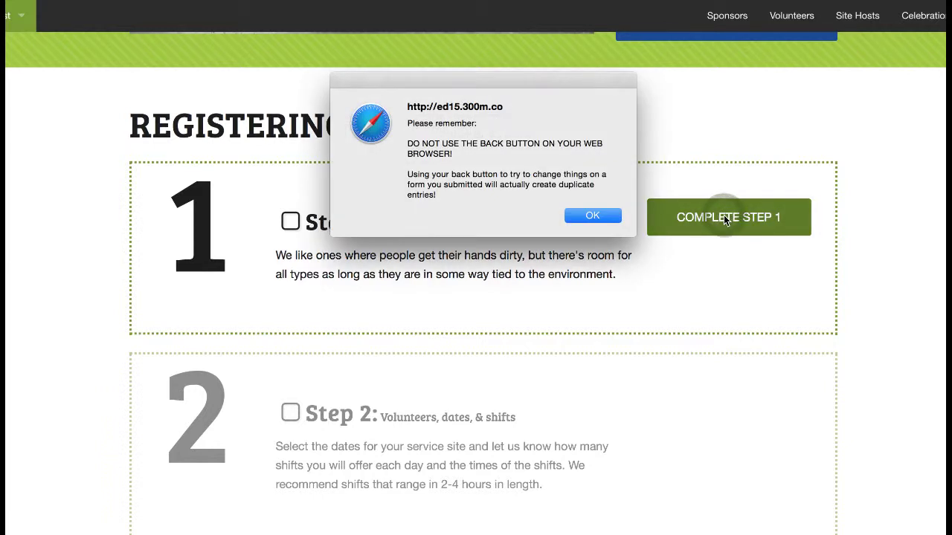
{"action": "left_click", "coordinate": [588, 216]}
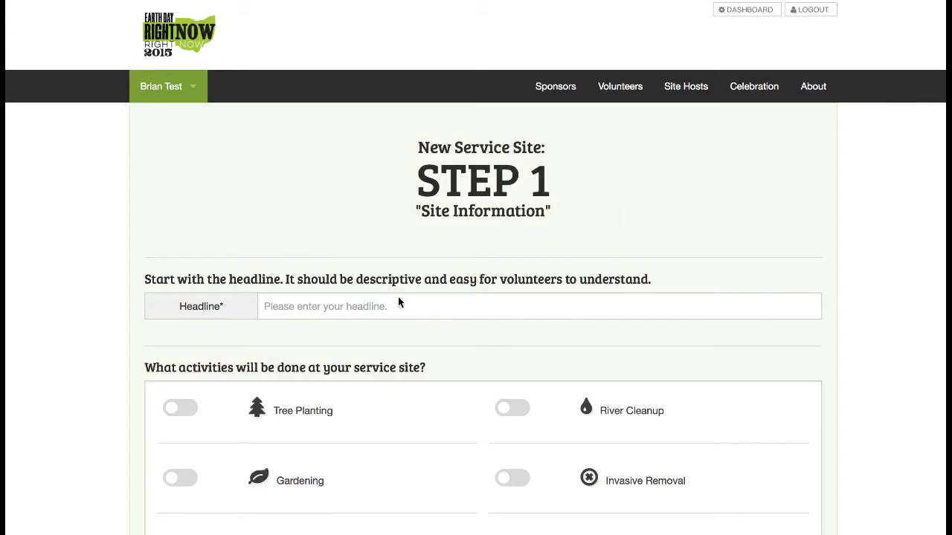
Enter "Birthday Cleanup 3!" as the new service site's headline.
{"action": "left_click", "coordinate": [402, 304]}
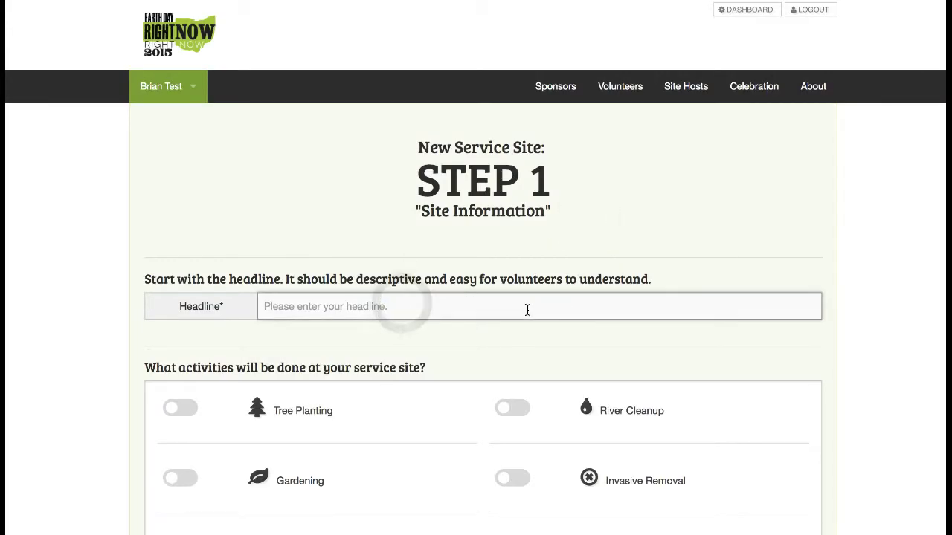
{"action": "type", "text": "Brt"}
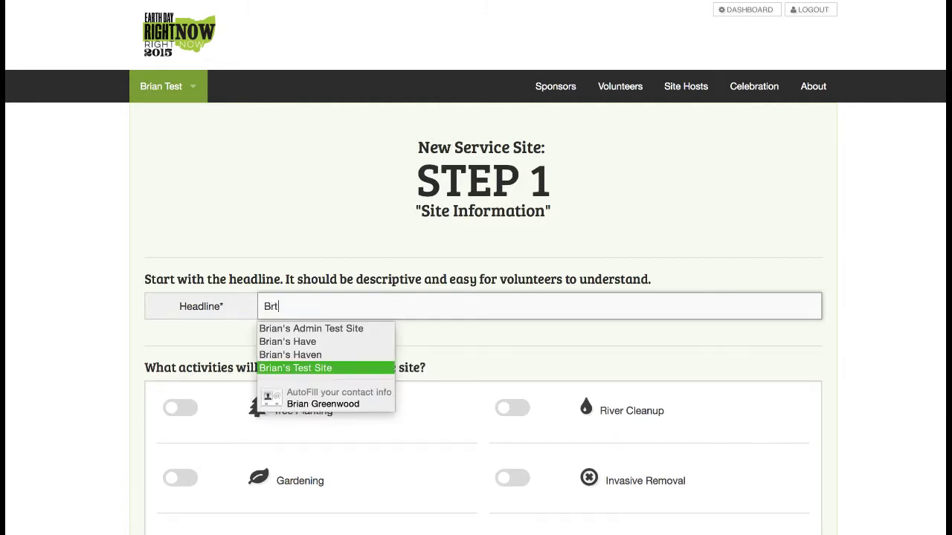
{"action": "key", "text": "Escape"}
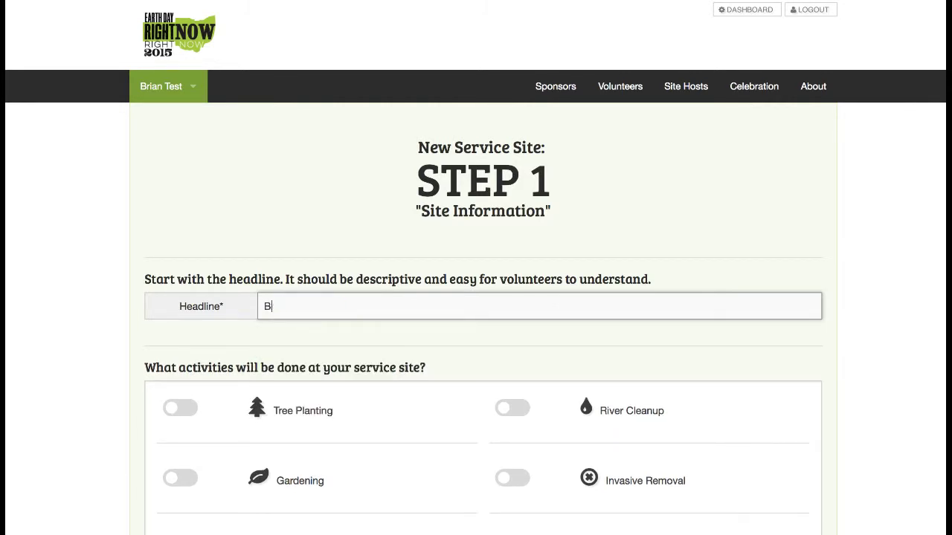
{"action": "type", "text": "irth"}
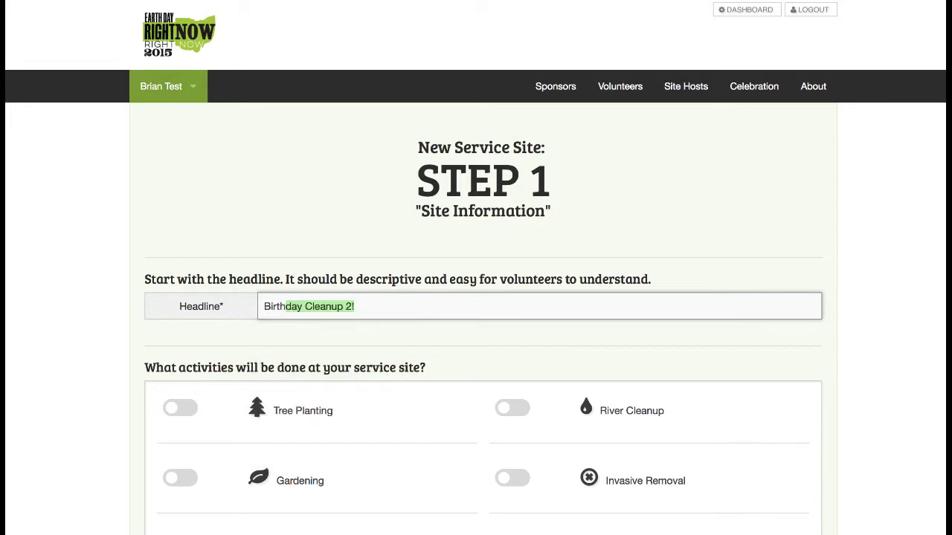
{"action": "key", "text": "Right"}
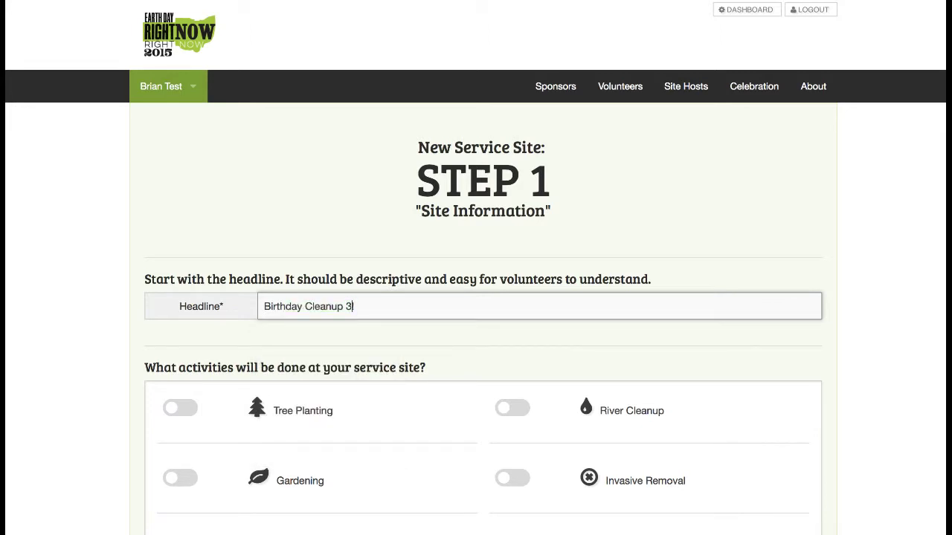
Select Tree Planting, River Cleanup and Invasive Removal as the activities for the service site.
{"action": "scroll", "coordinate": [441, 354], "scroll_direction": "down", "scroll_amount": 3}
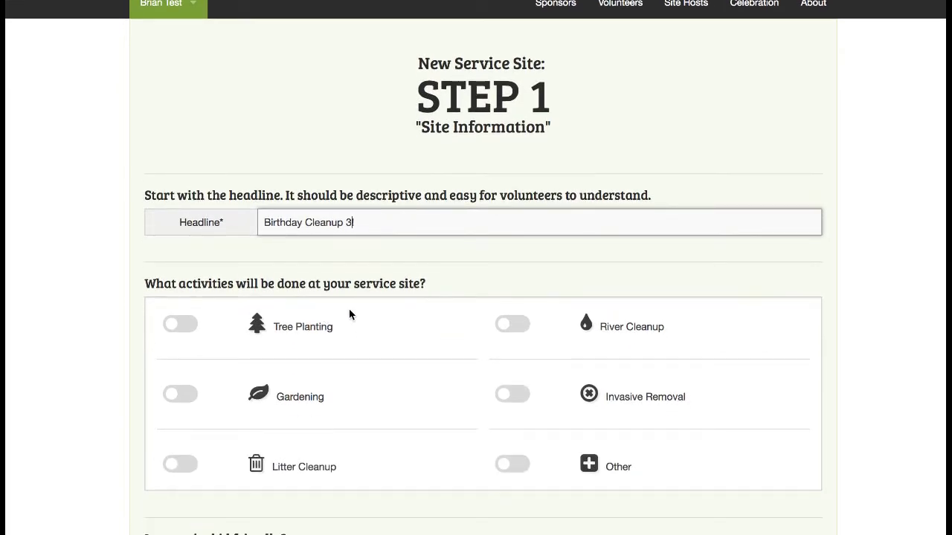
{"action": "left_click", "coordinate": [186, 324]}
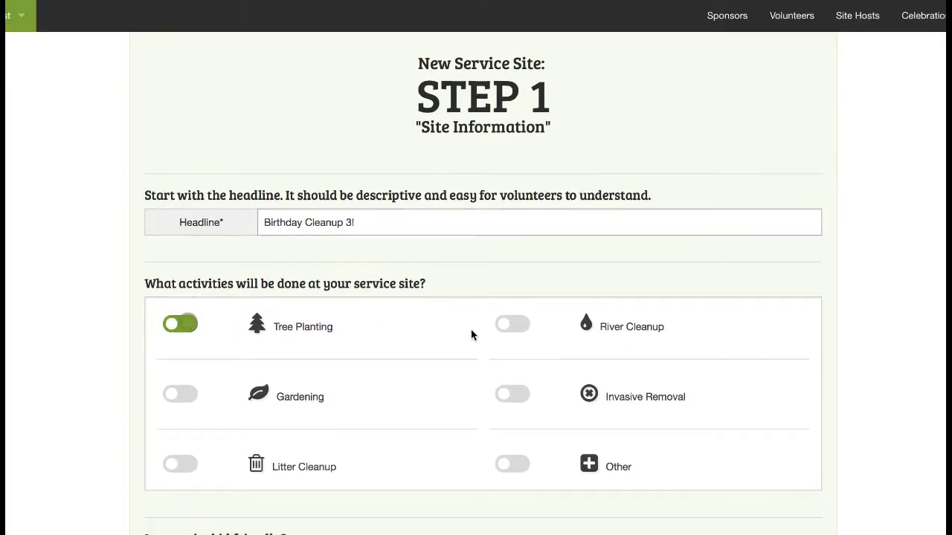
{"action": "left_click", "coordinate": [523, 328]}
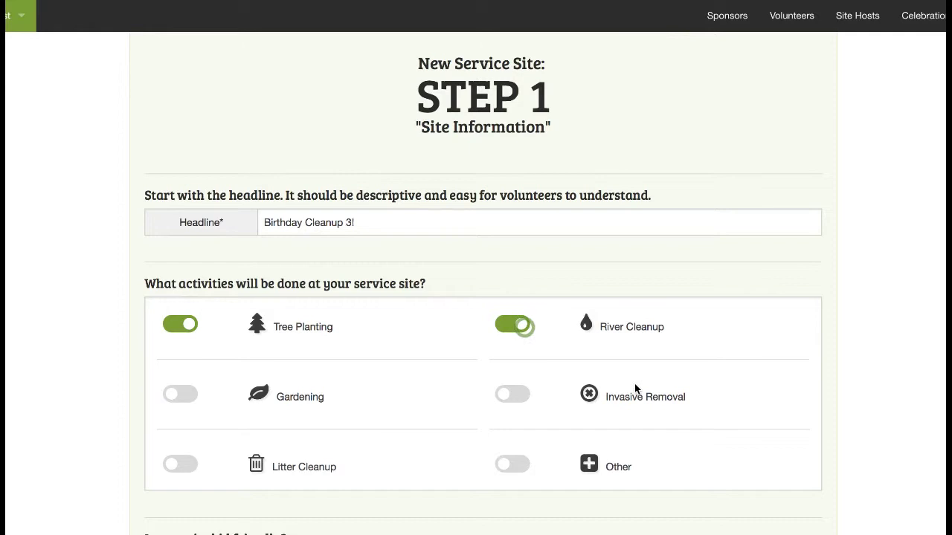
{"action": "left_click", "coordinate": [516, 395]}
Set the site's kid friendliness to "Yes for kids 12 and up" and choose 300m as the organization in charge.
{"action": "scroll", "coordinate": [473, 344], "scroll_direction": "down", "scroll_amount": 9}
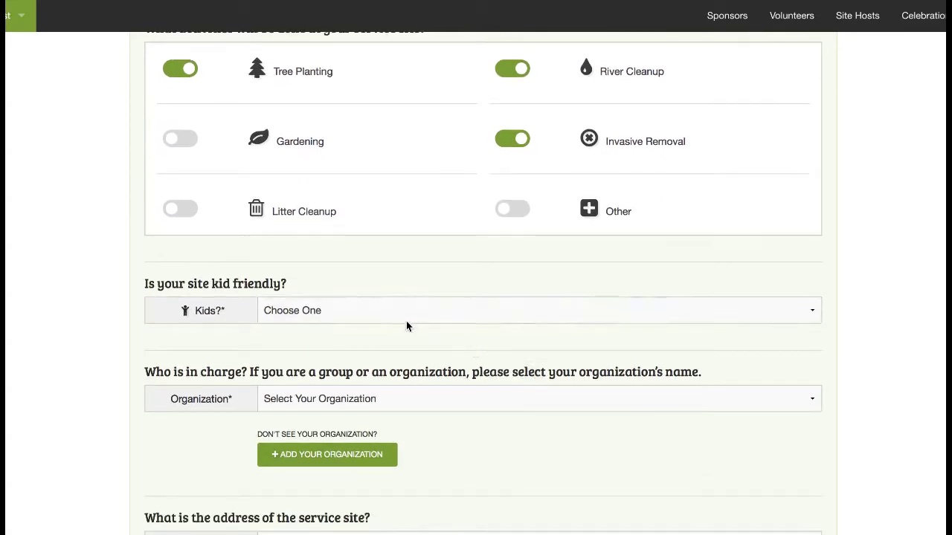
{"action": "left_click", "coordinate": [396, 311]}
{"action": "left_click", "coordinate": [389, 347]}
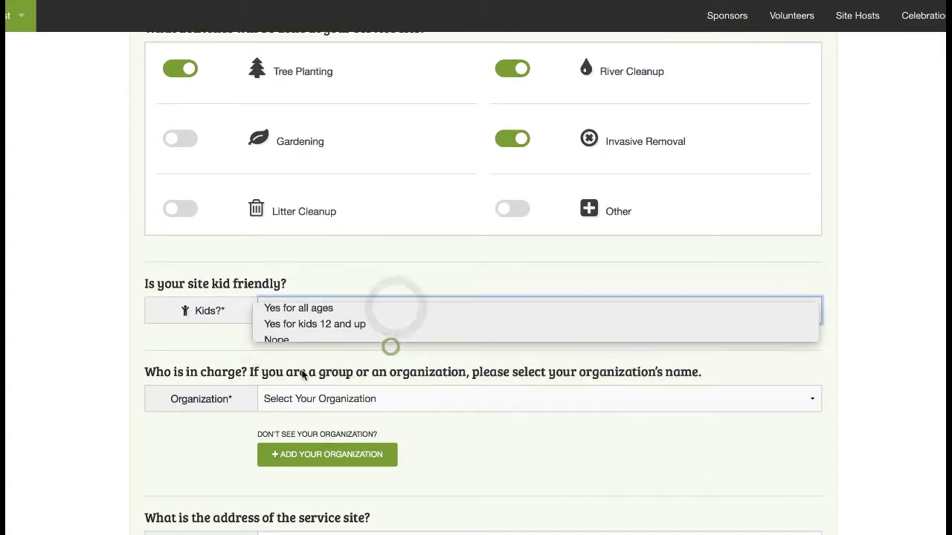
{"action": "left_click", "coordinate": [348, 399]}
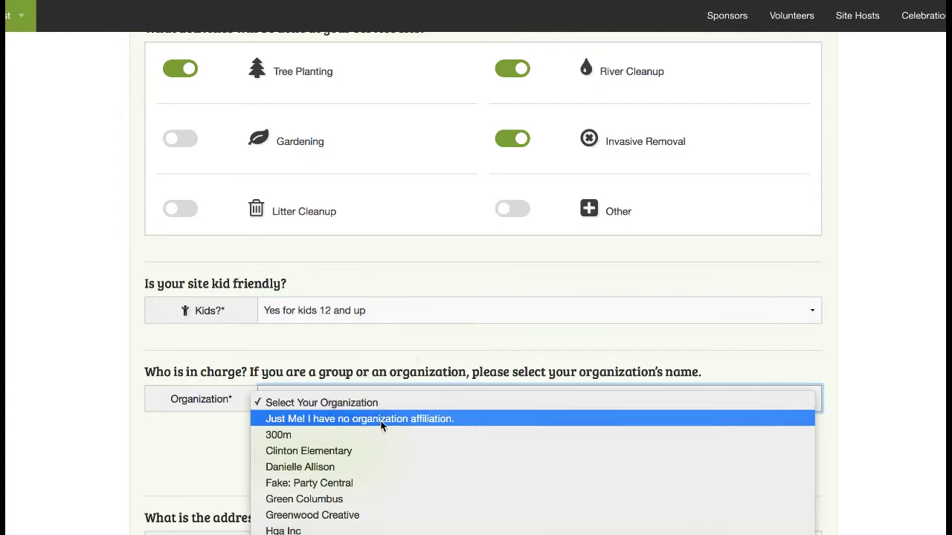
{"action": "left_click", "coordinate": [335, 435]}
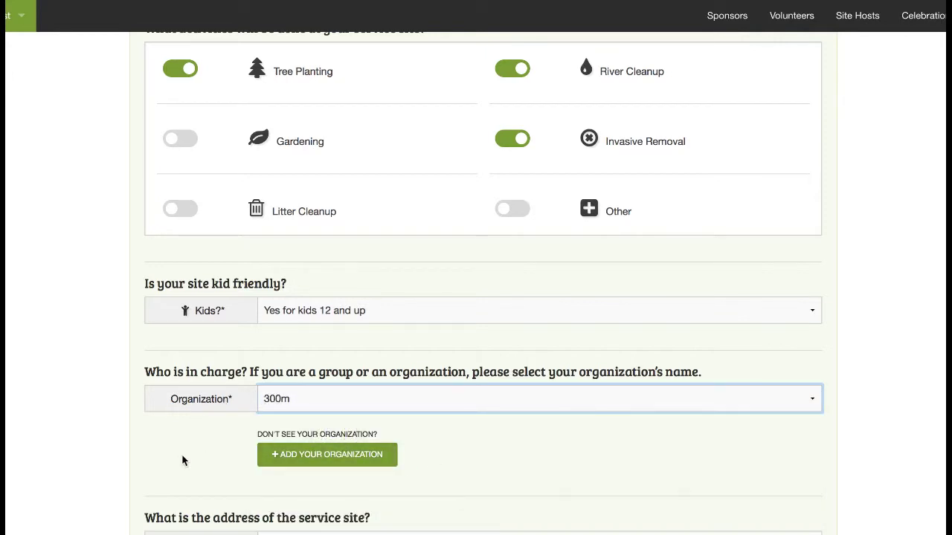
Open the form for adding an organization, review its name, website and logo fields, and return to the organization list.
{"action": "left_click", "coordinate": [342, 457]}
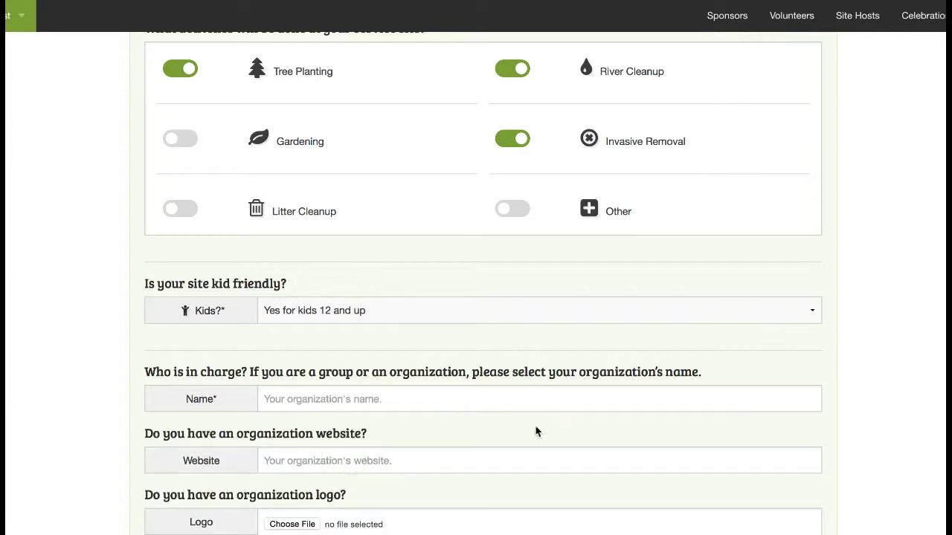
{"action": "scroll", "coordinate": [536, 429], "scroll_direction": "down", "scroll_amount": 1}
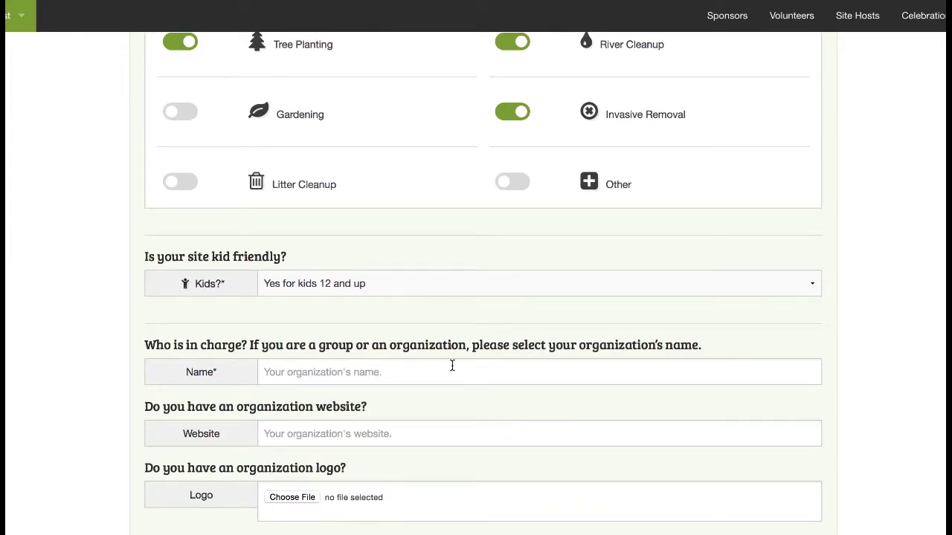
{"action": "scroll", "coordinate": [484, 379], "scroll_direction": "down", "scroll_amount": 1}
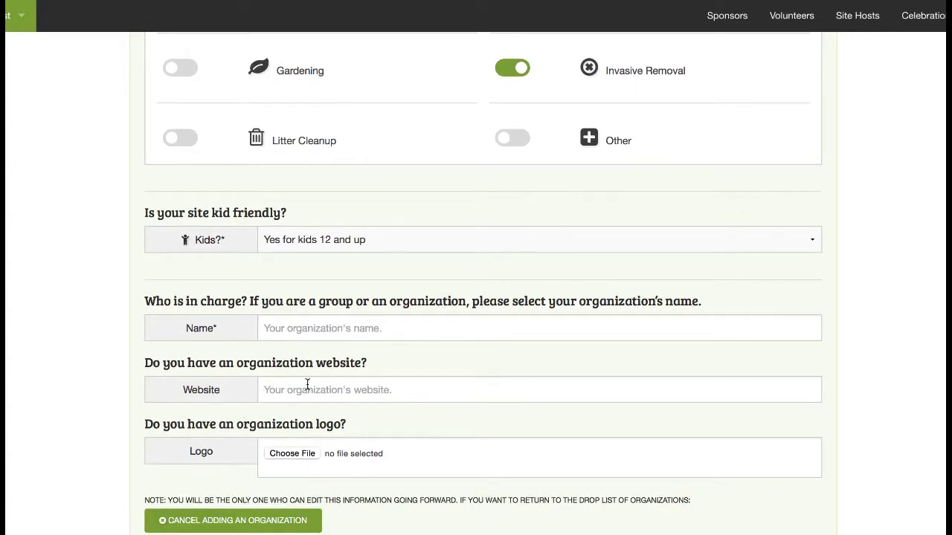
{"action": "scroll", "coordinate": [353, 382], "scroll_direction": "down", "scroll_amount": 2}
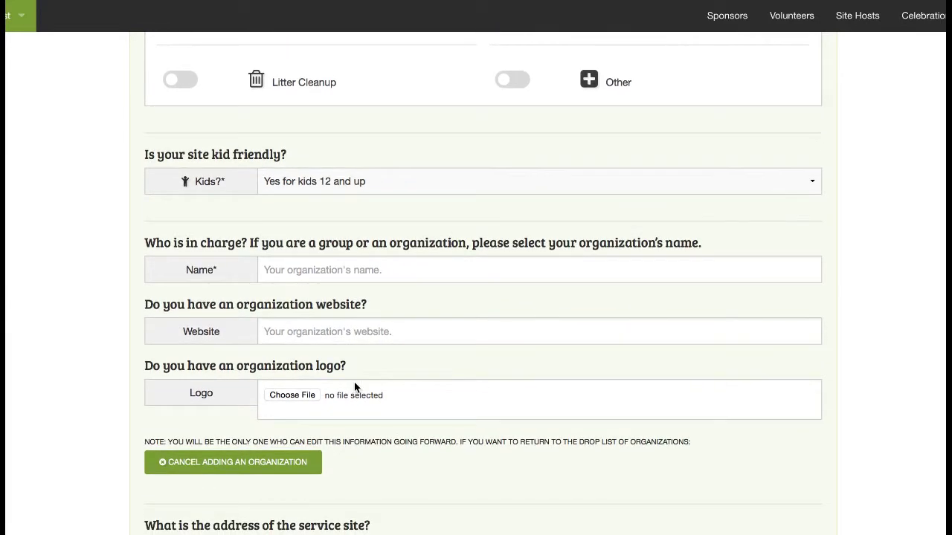
{"action": "left_click", "coordinate": [221, 470]}
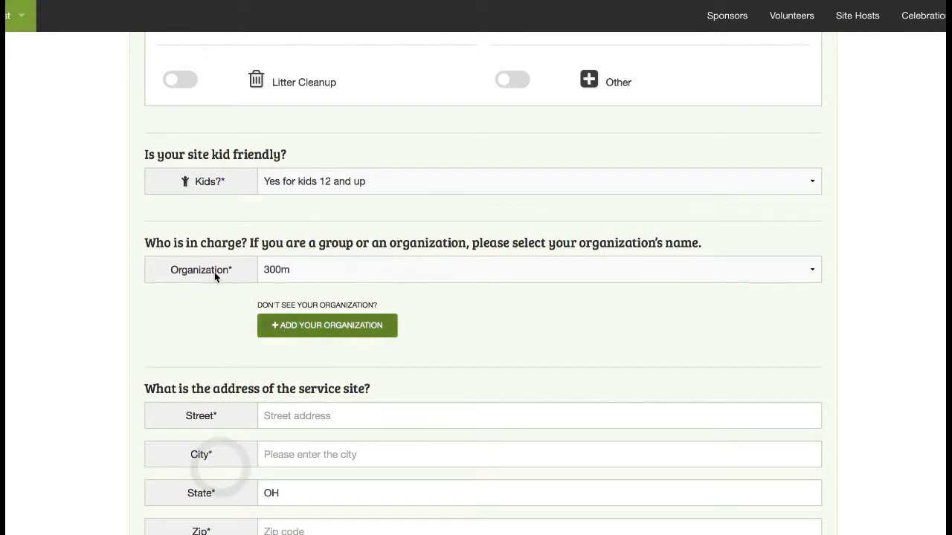
Fill in the service site's street address, city and zip code.
{"action": "scroll", "coordinate": [506, 329], "scroll_direction": "down", "scroll_amount": 3}
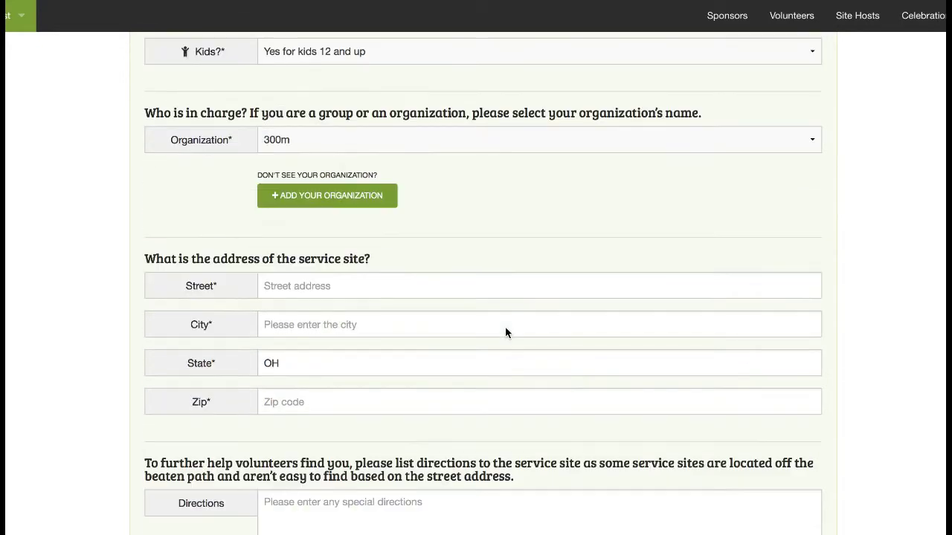
{"action": "left_click", "coordinate": [345, 288]}
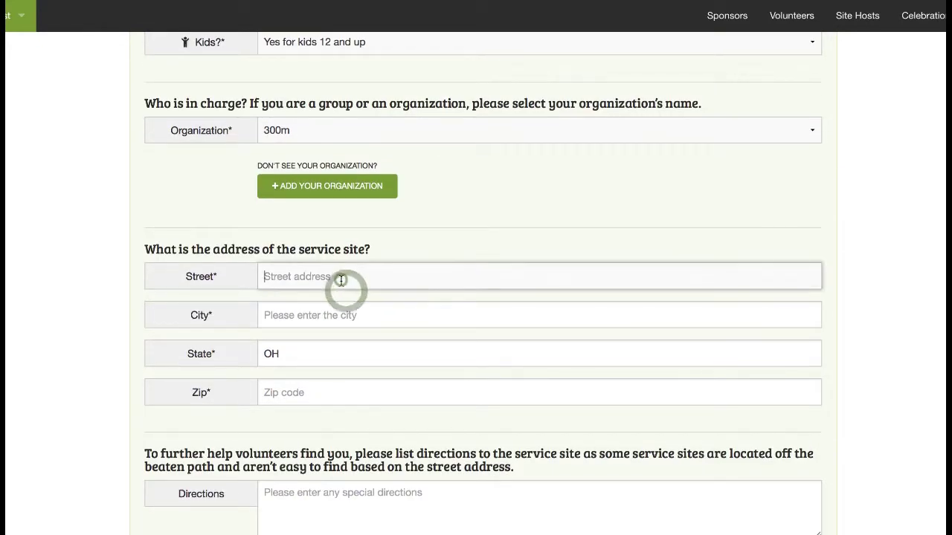
{"action": "type", "text": "300 marconi Blvd"}
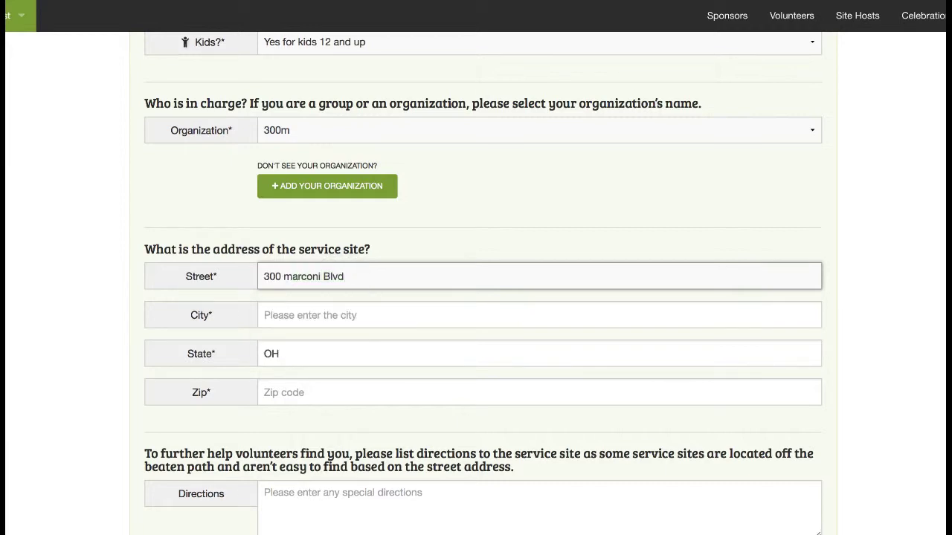
{"action": "left_click", "coordinate": [291, 312]}
{"action": "type", "text": "C"}
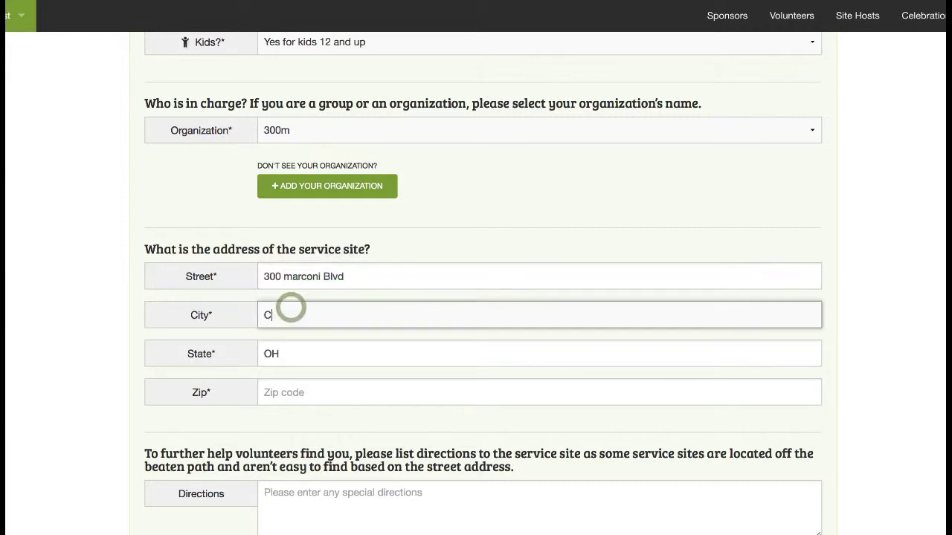
{"action": "type", "text": "olumbus"}
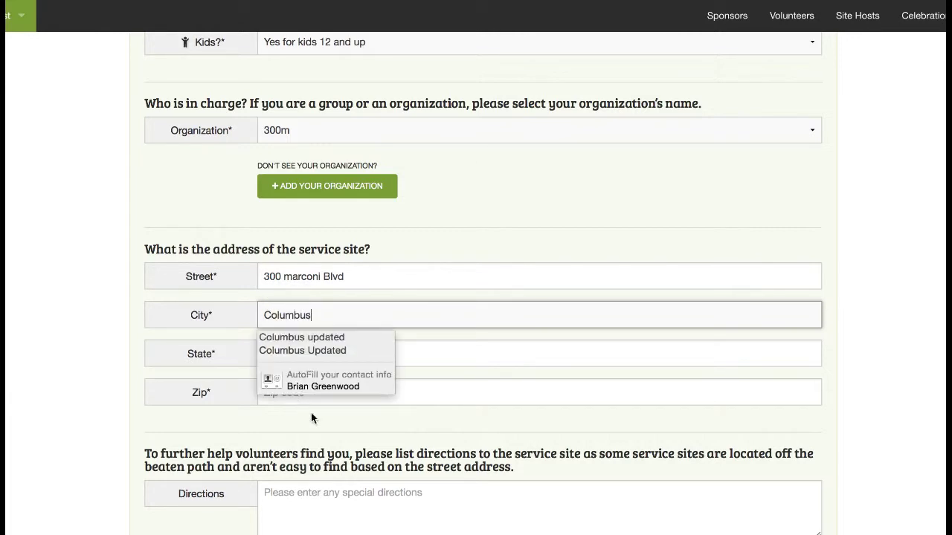
{"action": "left_click", "coordinate": [425, 388]}
{"action": "type", "text": "43"}
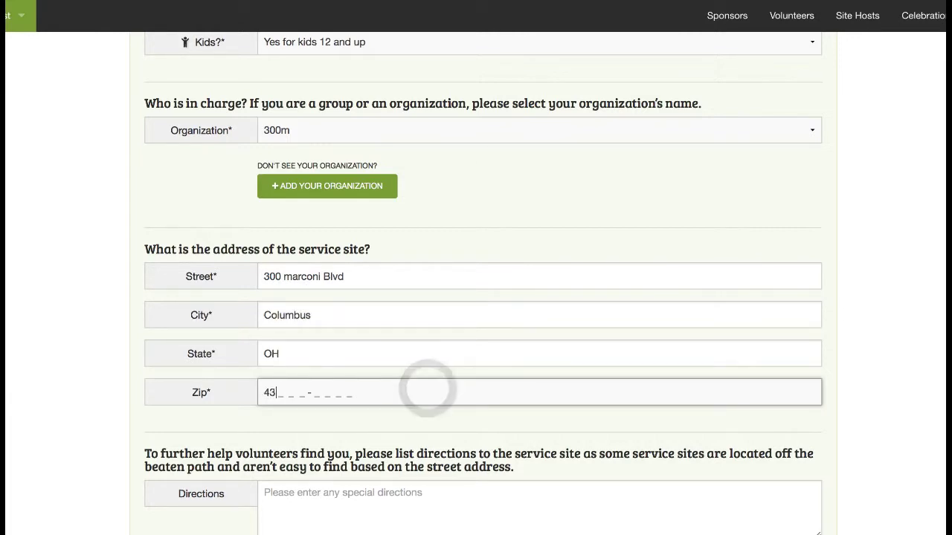
{"action": "type", "text": "215-"}
Enter "Go to the third floor and and we're right there." as the directions to the service site.
{"action": "scroll", "coordinate": [484, 297], "scroll_direction": "down", "scroll_amount": 5}
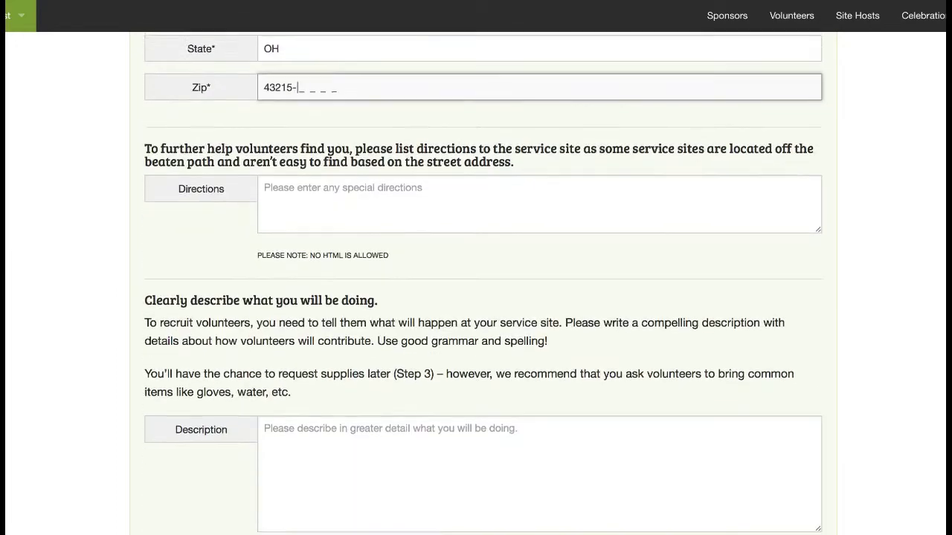
{"action": "left_click", "coordinate": [306, 177]}
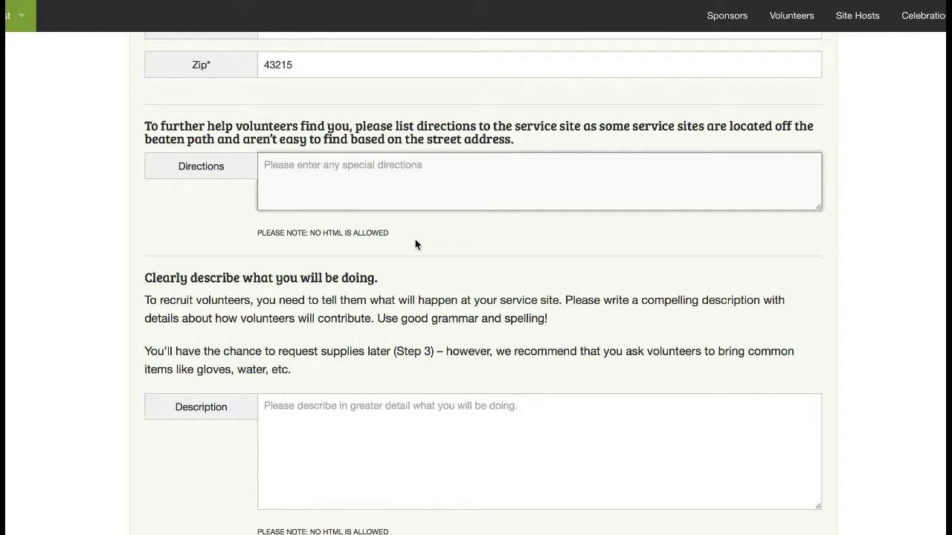
{"action": "type", "text": "G"}
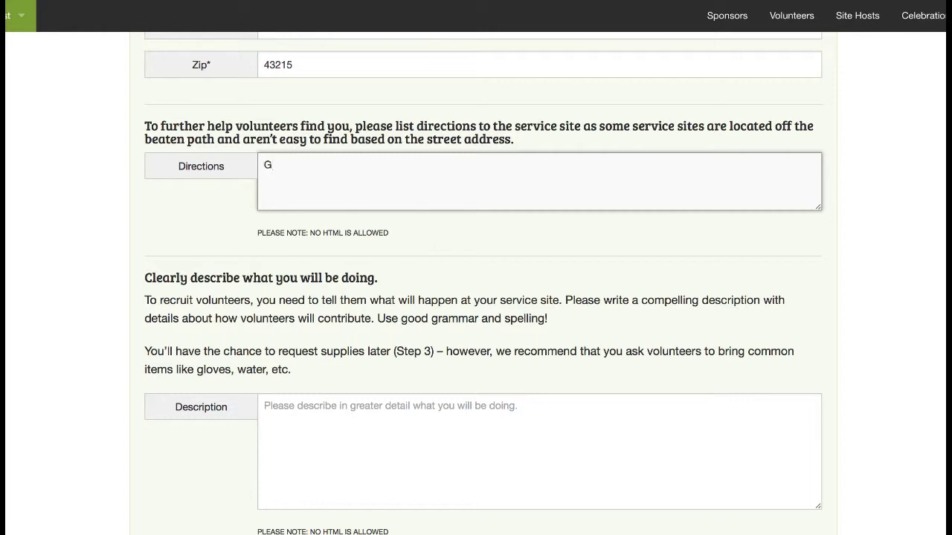
{"action": "type", "text": "o to the third floor and and we'"}
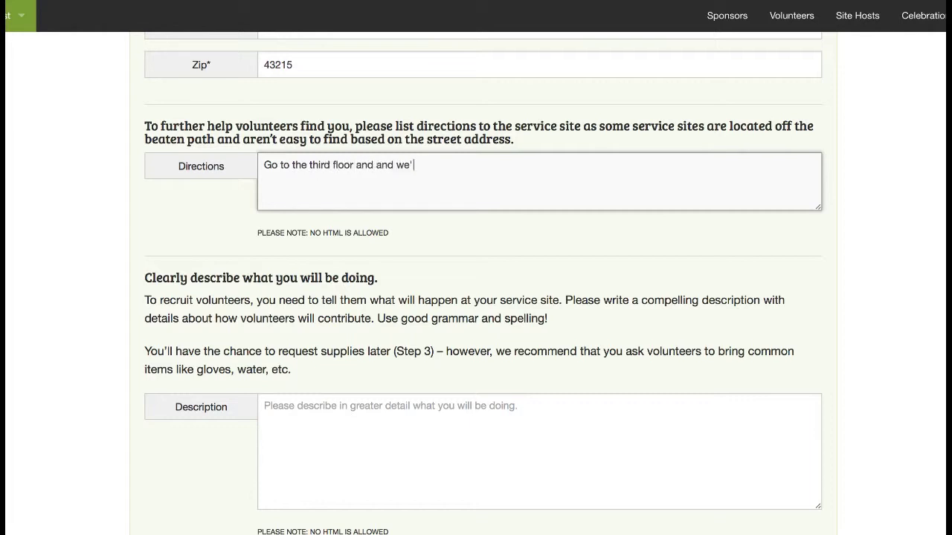
{"action": "type", "text": "re right there."}
Enter "We're going to have cake and clean the river!" as the service site's description.
{"action": "scroll", "coordinate": [483, 283], "scroll_direction": "down", "scroll_amount": 3}
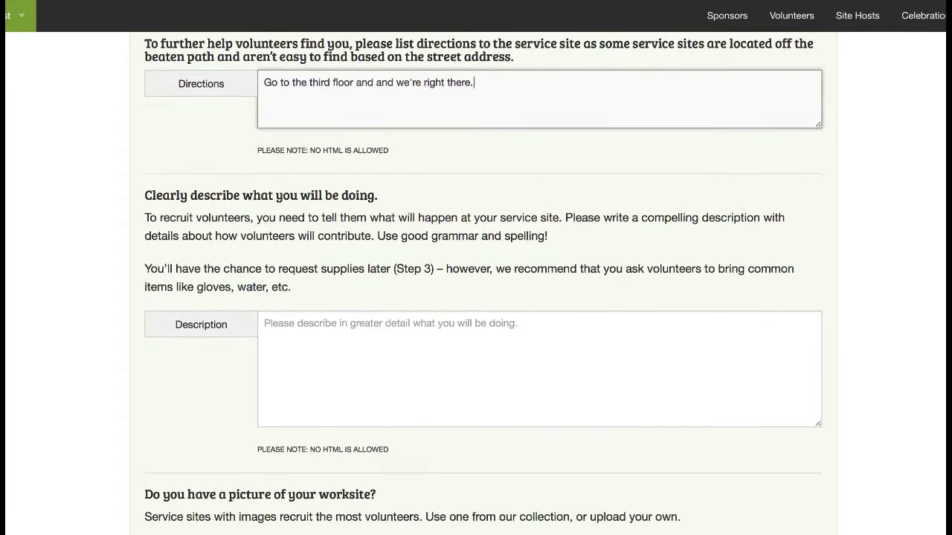
{"action": "scroll", "coordinate": [400, 281], "scroll_direction": "down", "scroll_amount": 3}
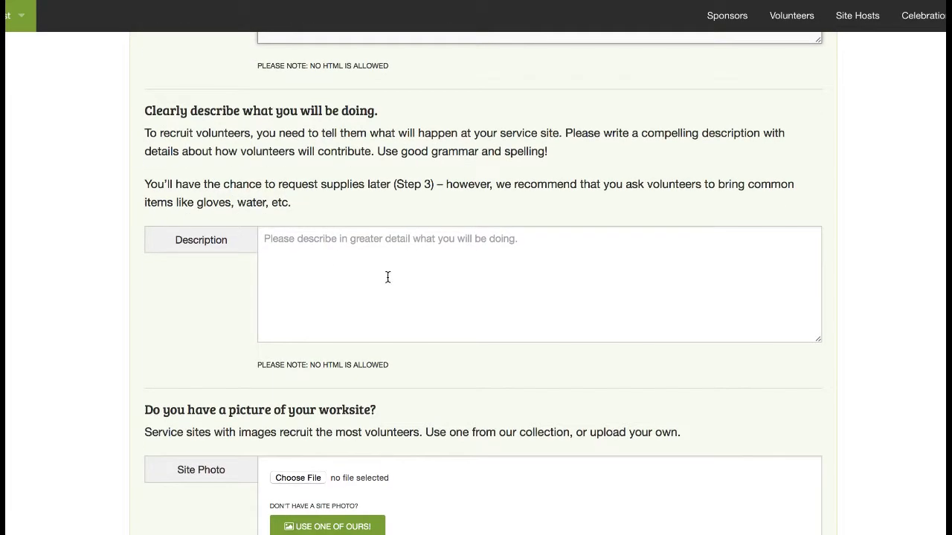
{"action": "left_click", "coordinate": [329, 258]}
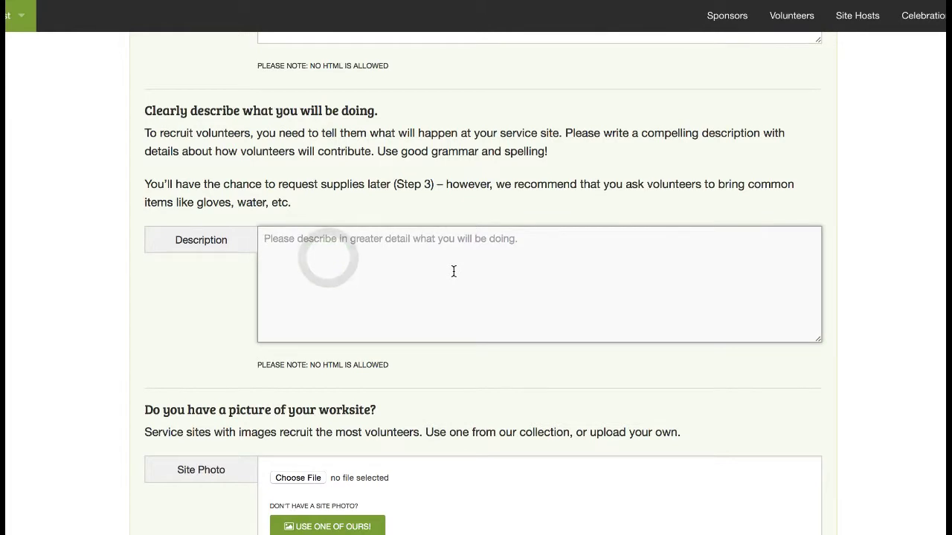
{"action": "key", "text": "Tab"}
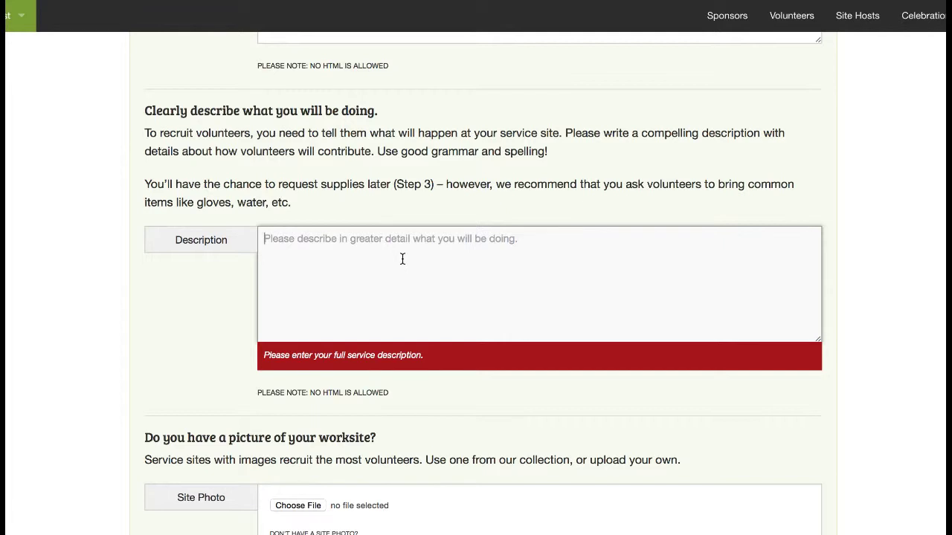
{"action": "type", "text": "We'"}
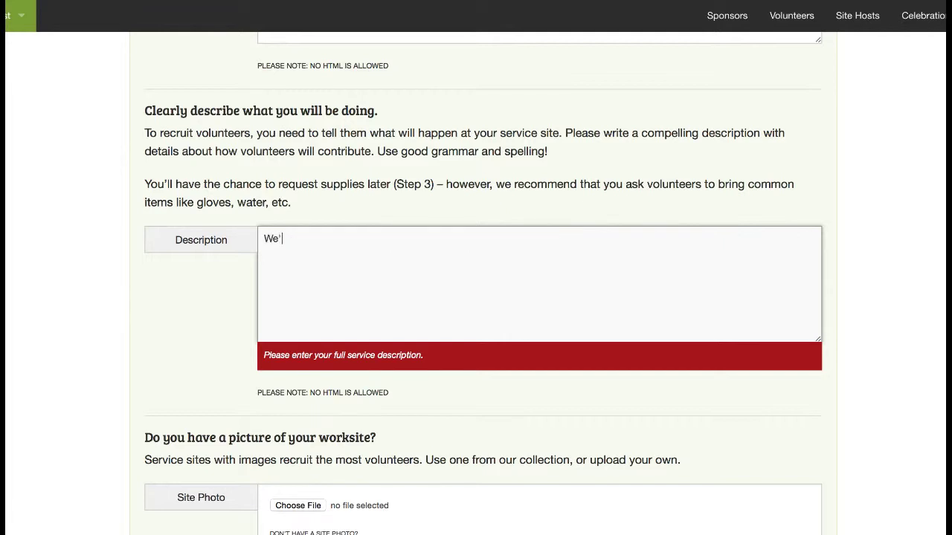
{"action": "type", "text": "re going to have cake and"}
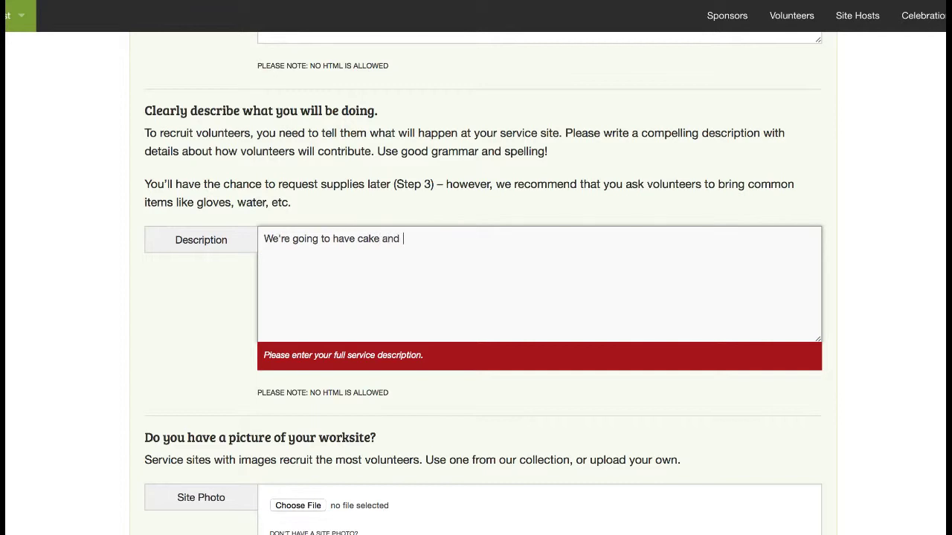
{"action": "type", "text": " clean the river!"}
Use the collection photo of cupped hands dripping water as the site photo, and complete Step 1.
{"action": "scroll", "coordinate": [480, 281], "scroll_direction": "down", "scroll_amount": 4}
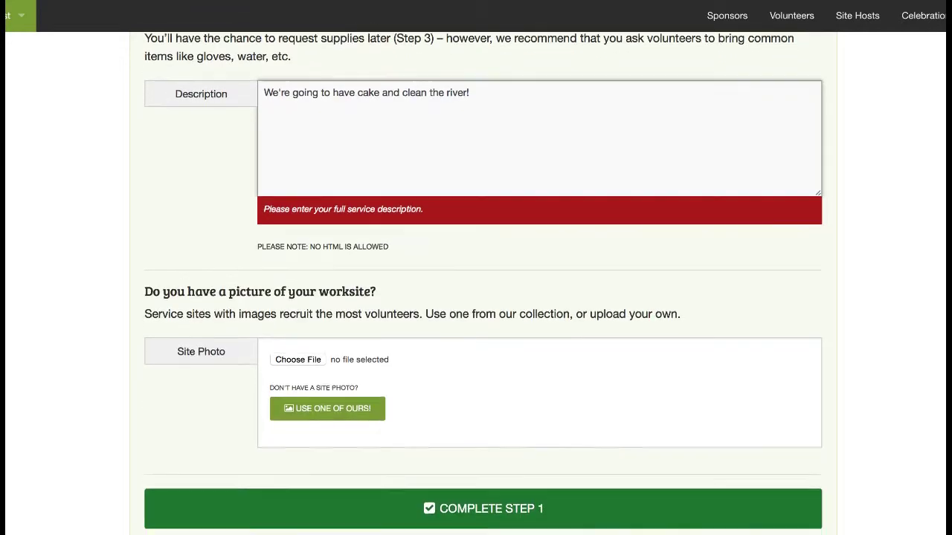
{"action": "scroll", "coordinate": [480, 281], "scroll_direction": "down", "scroll_amount": 1}
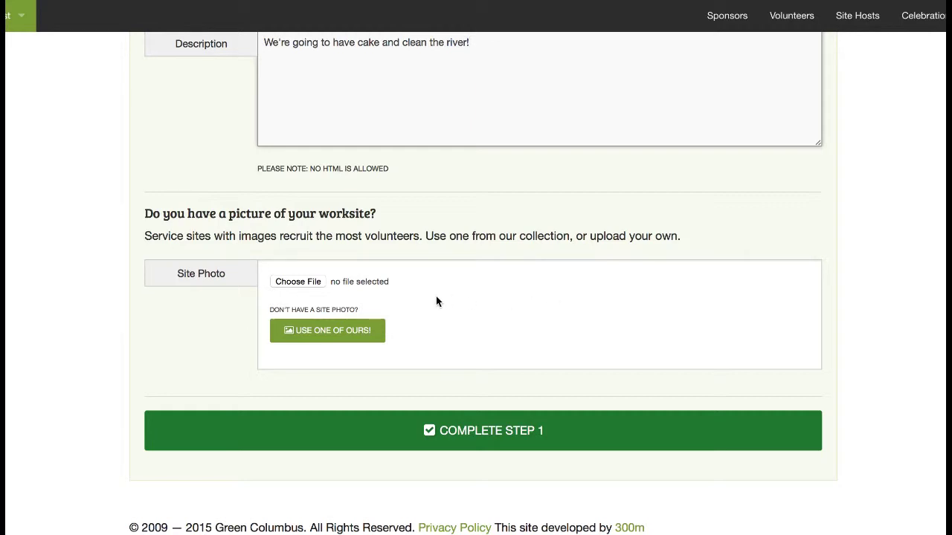
{"action": "left_click", "coordinate": [338, 335]}
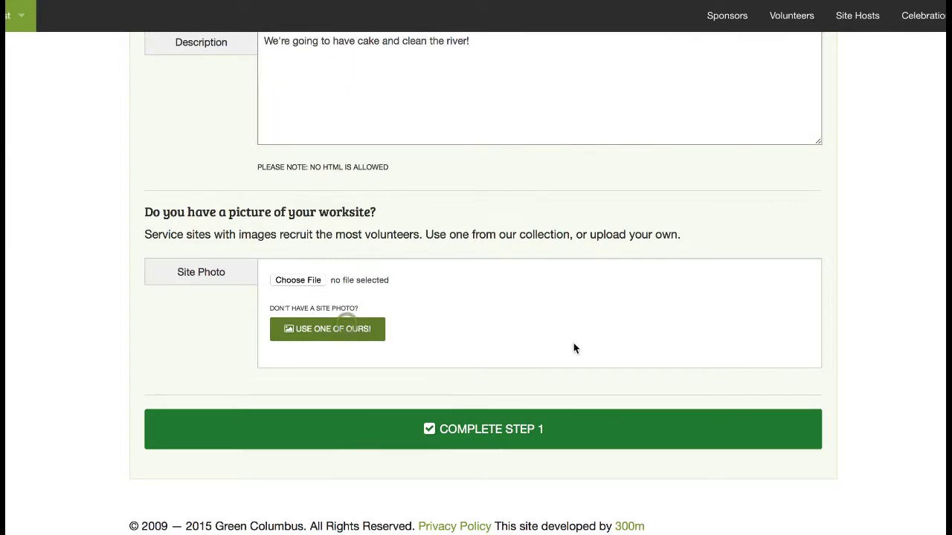
{"action": "scroll", "coordinate": [573, 348], "scroll_direction": "down", "scroll_amount": 5}
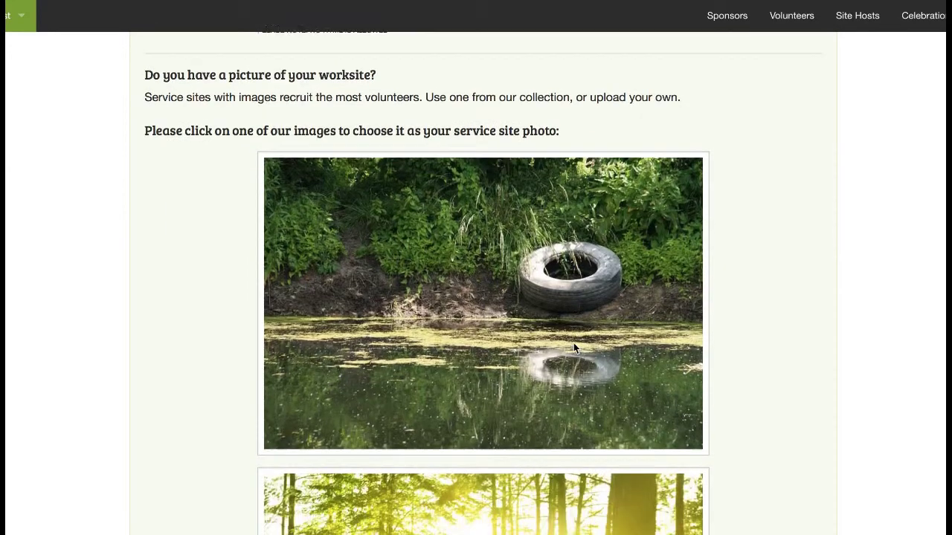
{"action": "scroll", "coordinate": [574, 345], "scroll_direction": "down", "scroll_amount": 6}
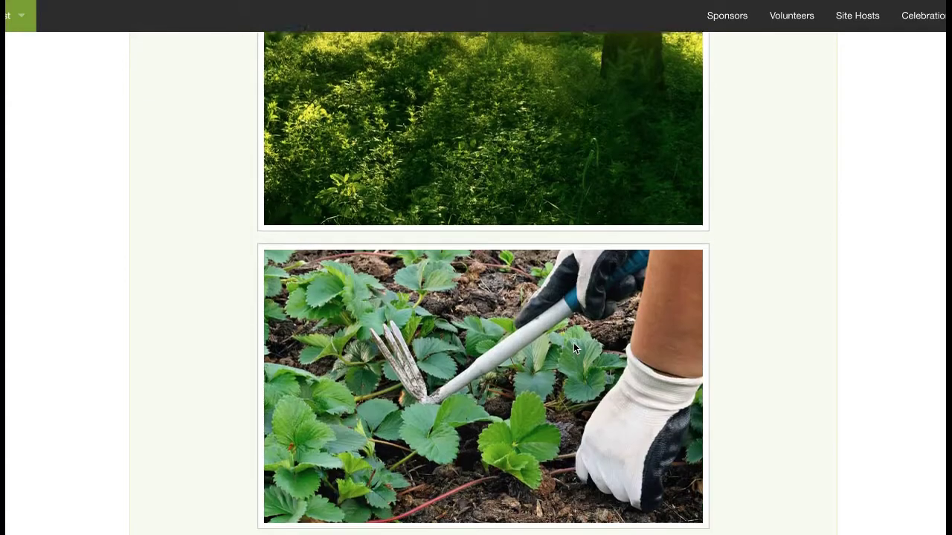
{"action": "scroll", "coordinate": [574, 348], "scroll_direction": "down", "scroll_amount": 10}
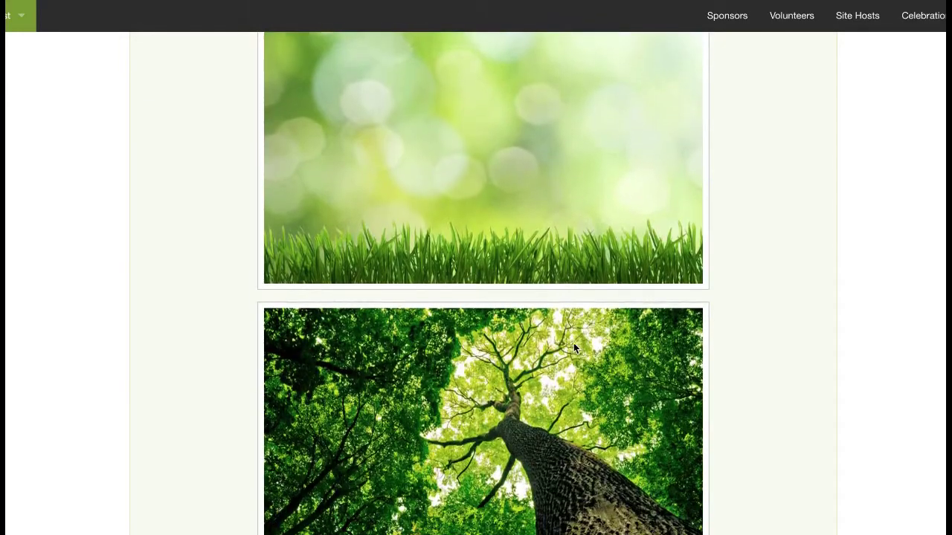
{"action": "scroll", "coordinate": [573, 348], "scroll_direction": "down", "scroll_amount": 4}
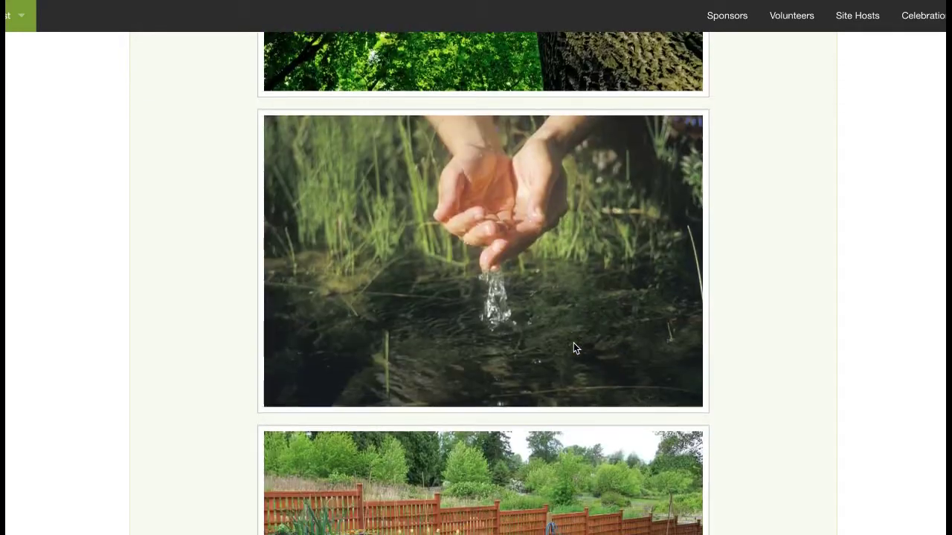
{"action": "left_click", "coordinate": [573, 337]}
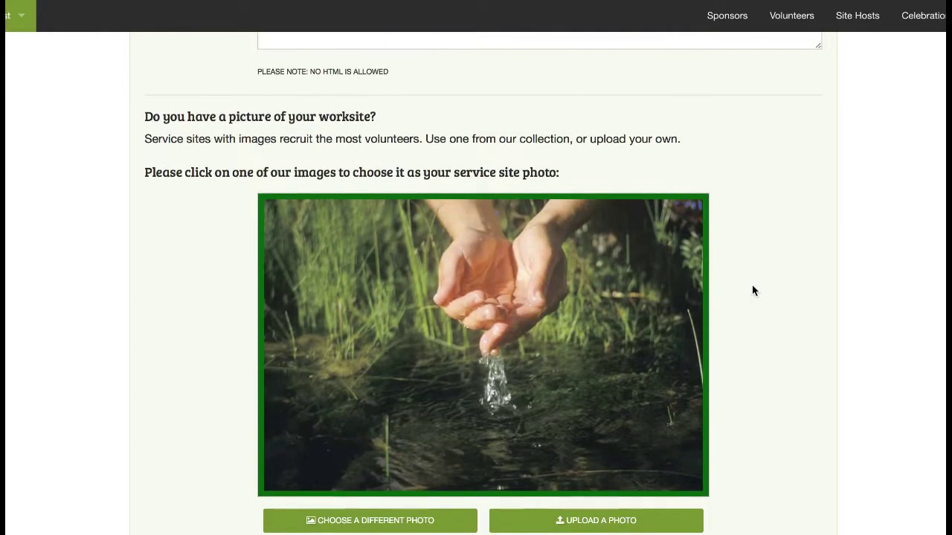
{"action": "scroll", "coordinate": [752, 290], "scroll_direction": "down", "scroll_amount": 1}
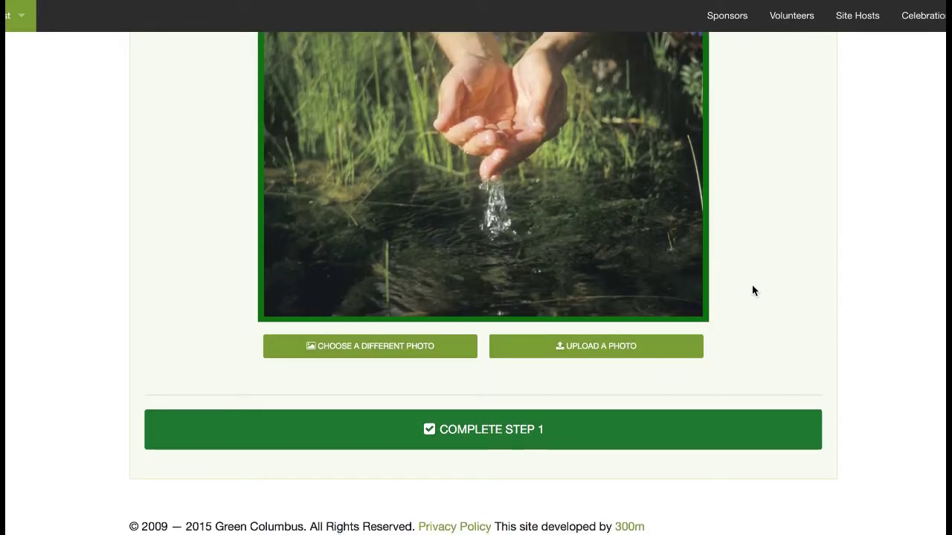
{"action": "left_click", "coordinate": [476, 442]}
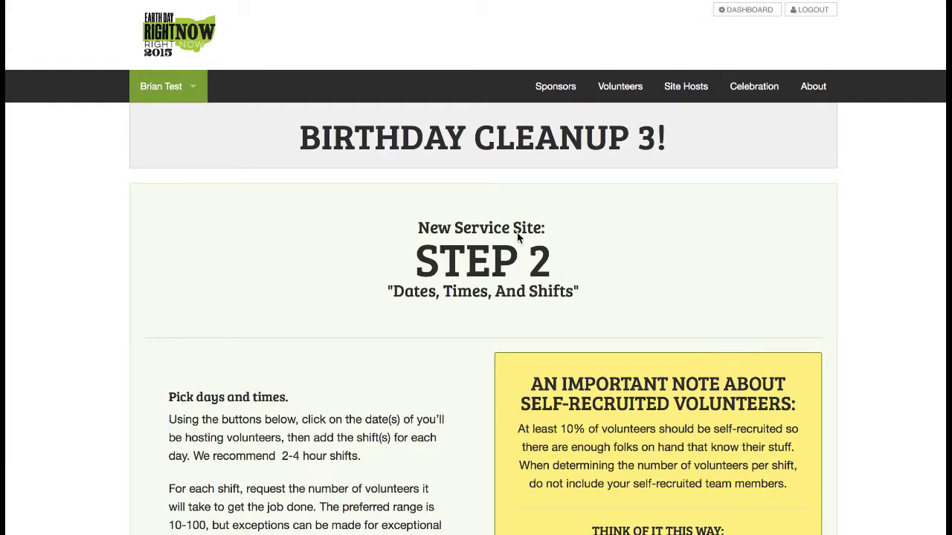
Add a shift on Friday, April 24th with a start time of 10:00 AM.
{"action": "scroll", "coordinate": [519, 235], "scroll_direction": "down", "scroll_amount": 4}
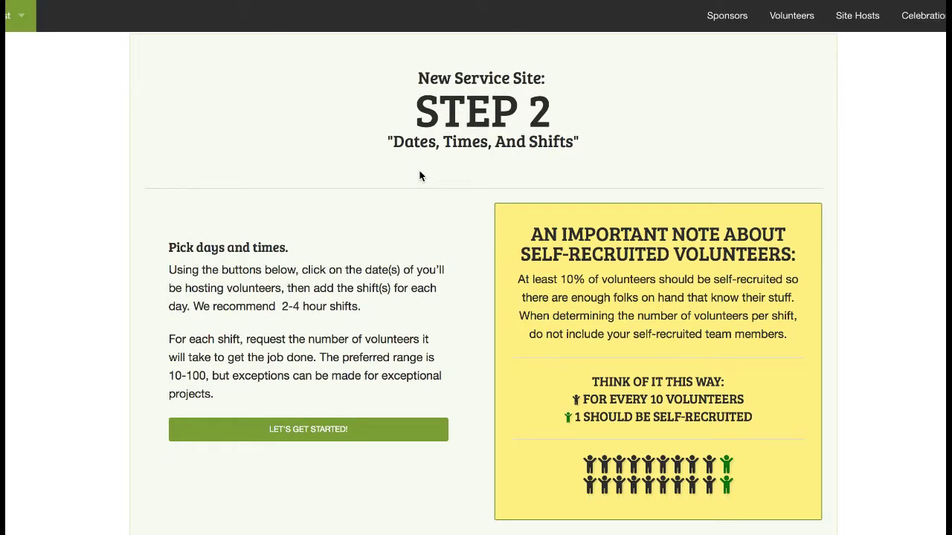
{"action": "scroll", "coordinate": [419, 176], "scroll_direction": "down", "scroll_amount": 1}
{"action": "scroll", "coordinate": [419, 175], "scroll_direction": "down", "scroll_amount": 5}
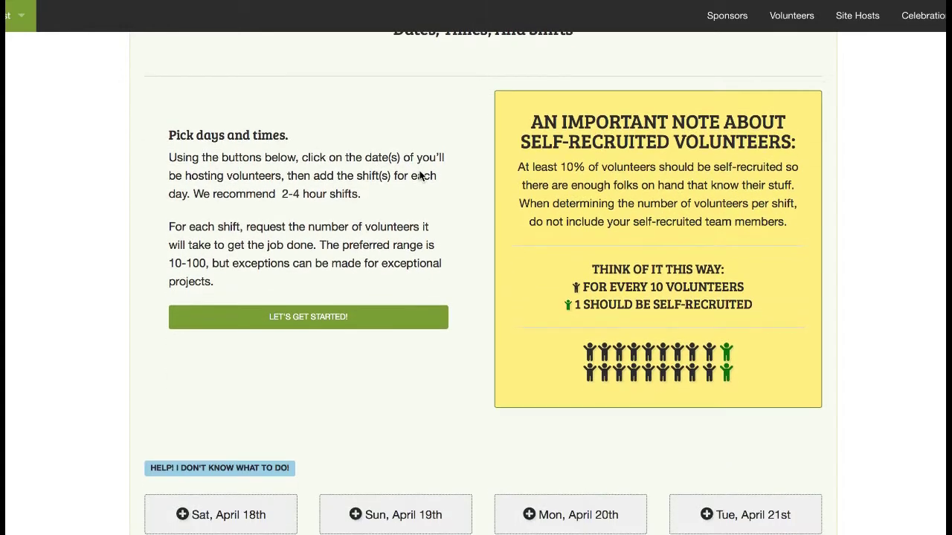
{"action": "scroll", "coordinate": [420, 186], "scroll_direction": "down", "scroll_amount": 3}
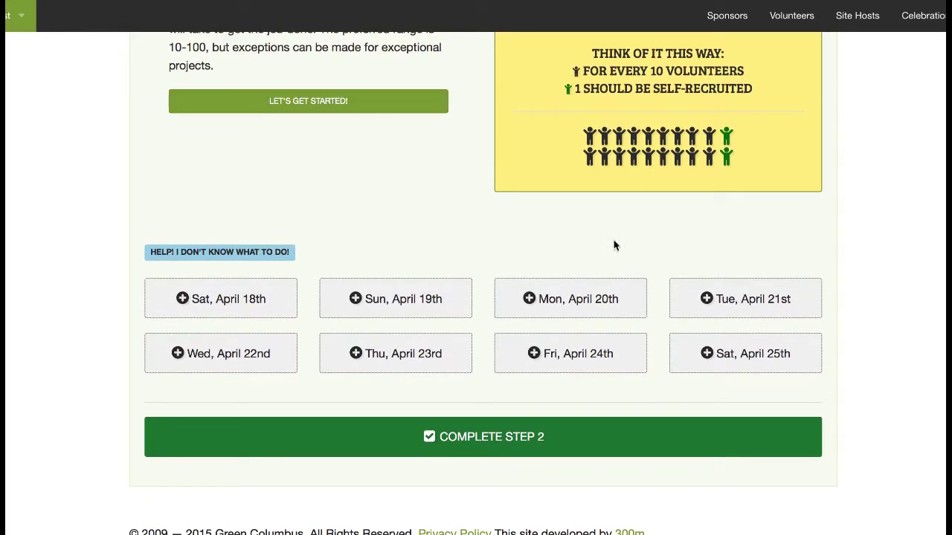
{"action": "left_click", "coordinate": [578, 361]}
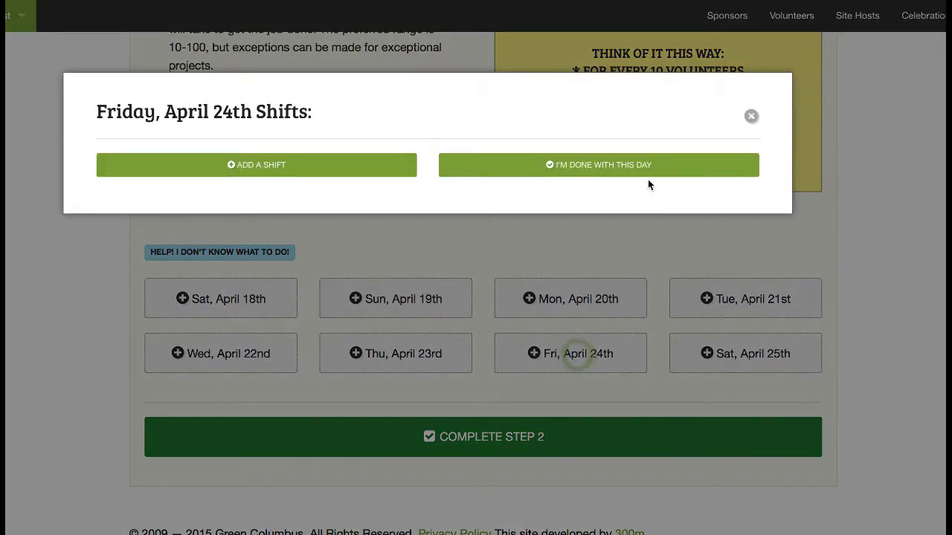
{"action": "left_click", "coordinate": [238, 172]}
{"action": "left_click", "coordinate": [248, 198]}
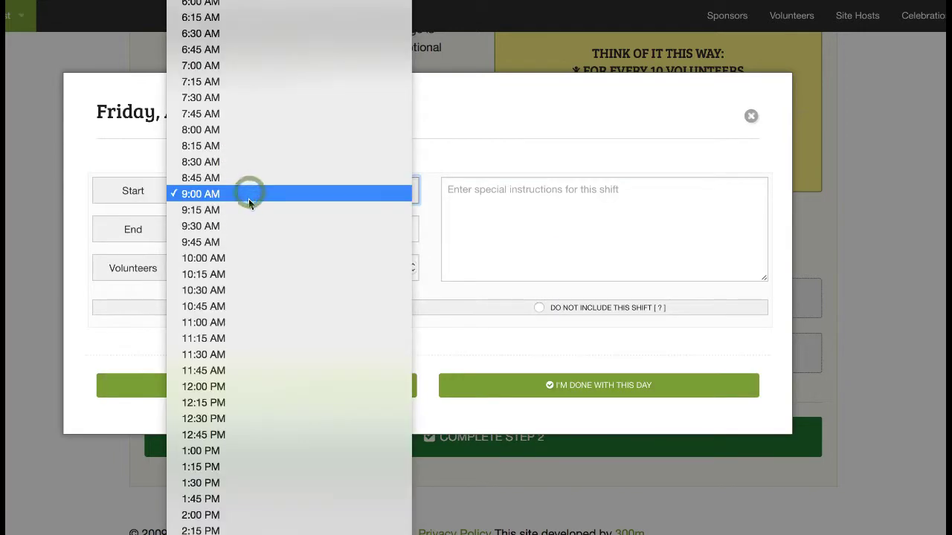
{"action": "left_click", "coordinate": [261, 258]}
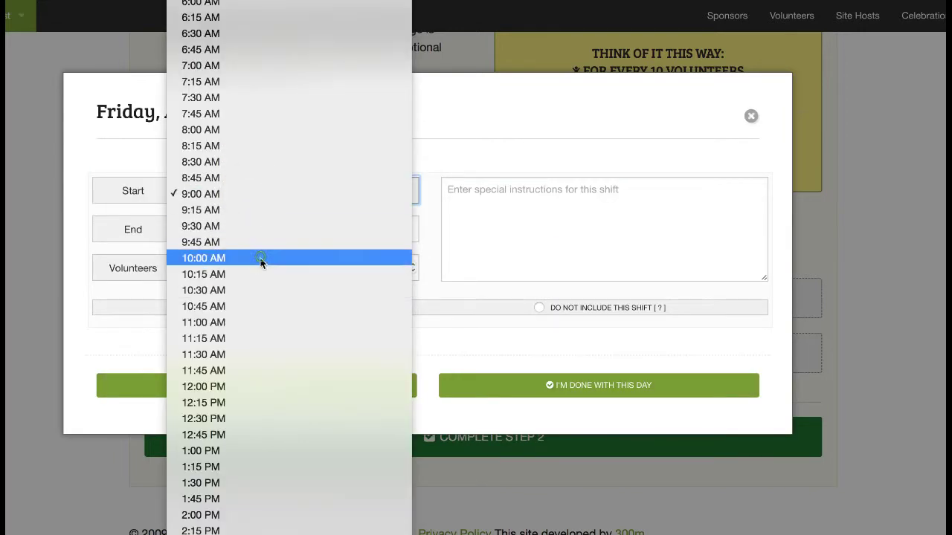
Enter "Eat cake and be merry!" as the first shift's special instructions and request 9 volunteers.
{"action": "left_click", "coordinate": [540, 208]}
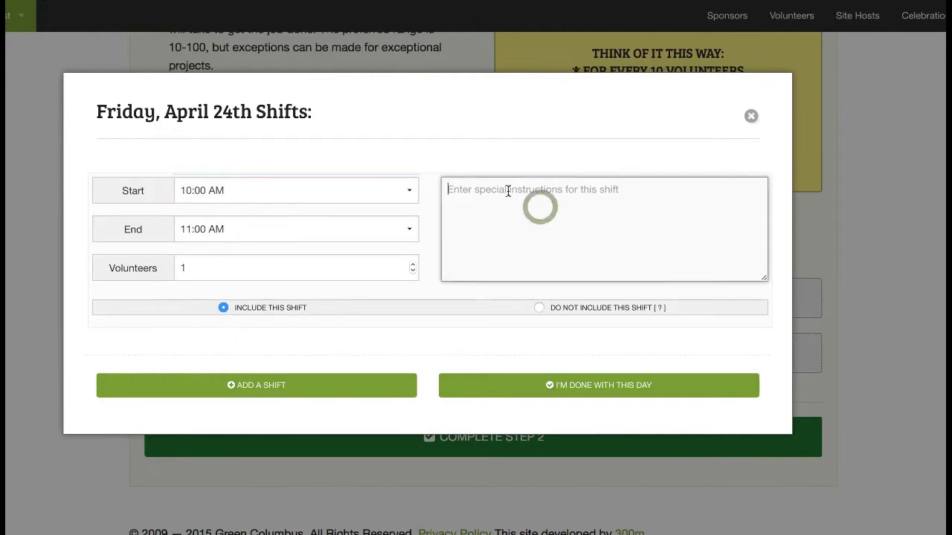
{"action": "type", "text": "Ea"}
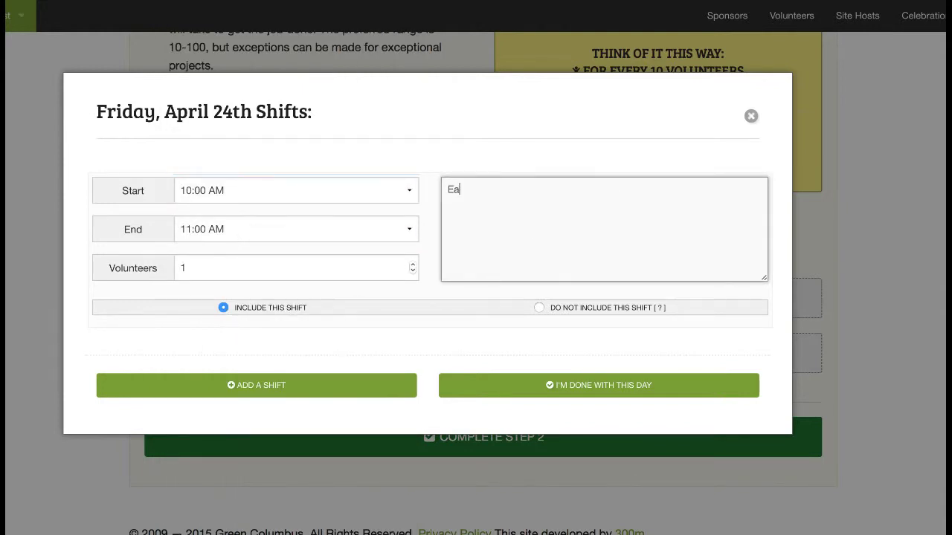
{"action": "type", "text": "t cake and"}
{"action": "left_click", "coordinate": [223, 267]}
{"action": "key", "text": "BackSpace"}
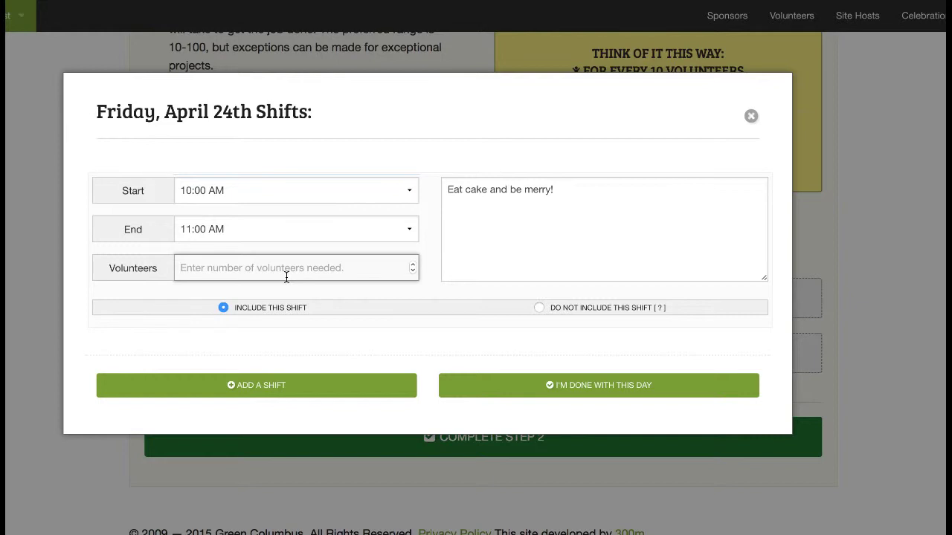
{"action": "type", "text": "9"}
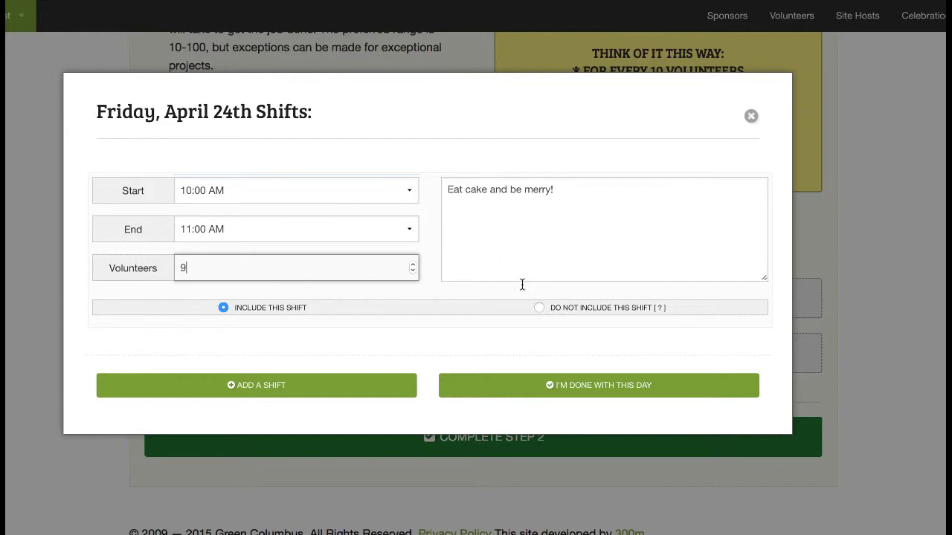
Add a second shift on Friday, April 24th, and try excluding it before including it again.
{"action": "left_click", "coordinate": [330, 382]}
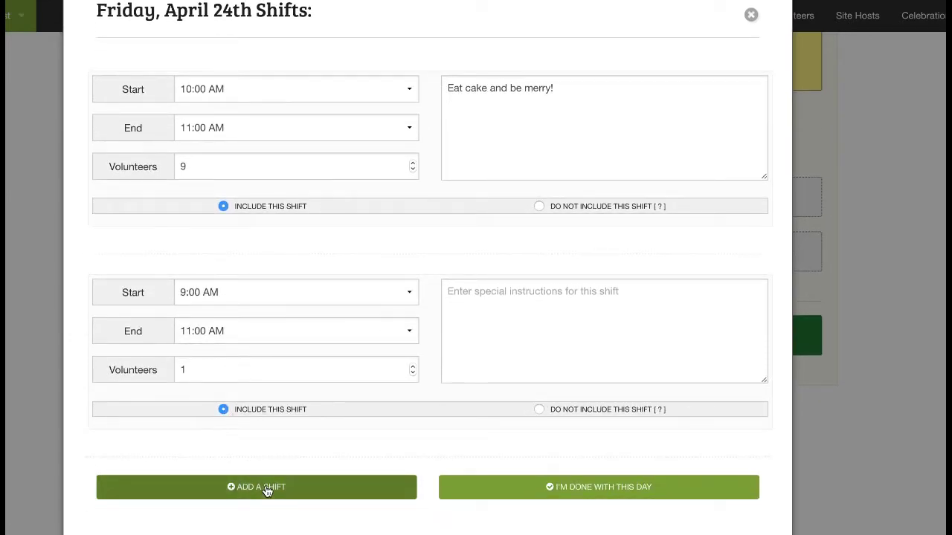
{"action": "left_click", "coordinate": [538, 410]}
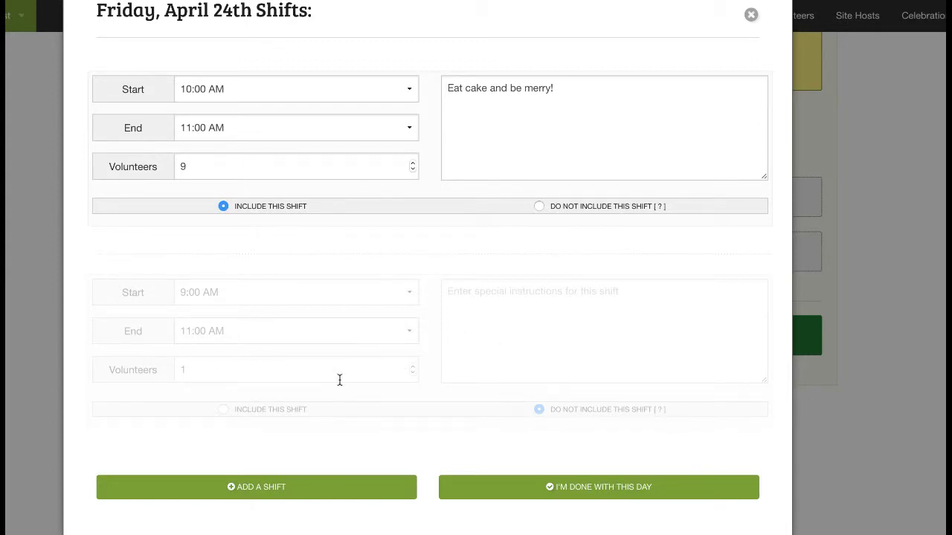
{"action": "left_click", "coordinate": [223, 409]}
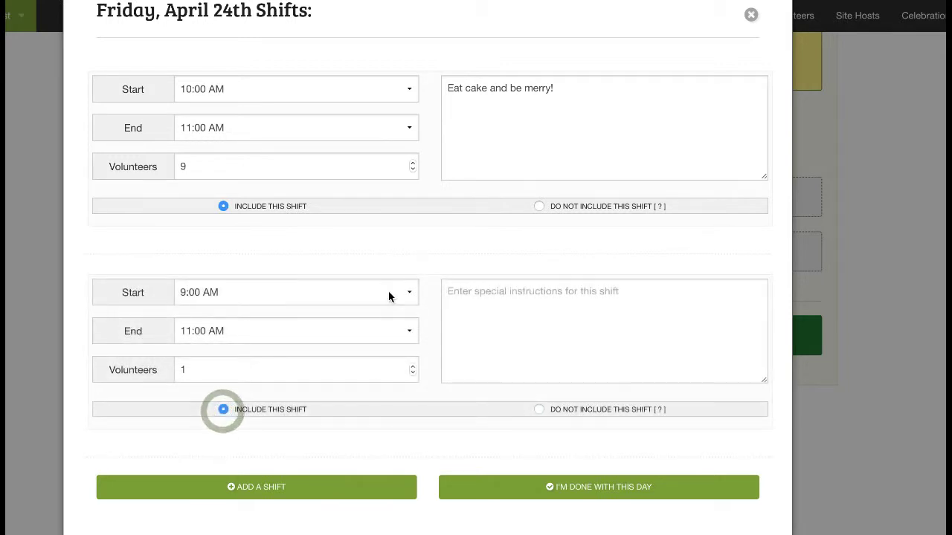
Set the second shift to start at 11:00 AM and end at 1:30 PM.
{"action": "left_click", "coordinate": [326, 291]}
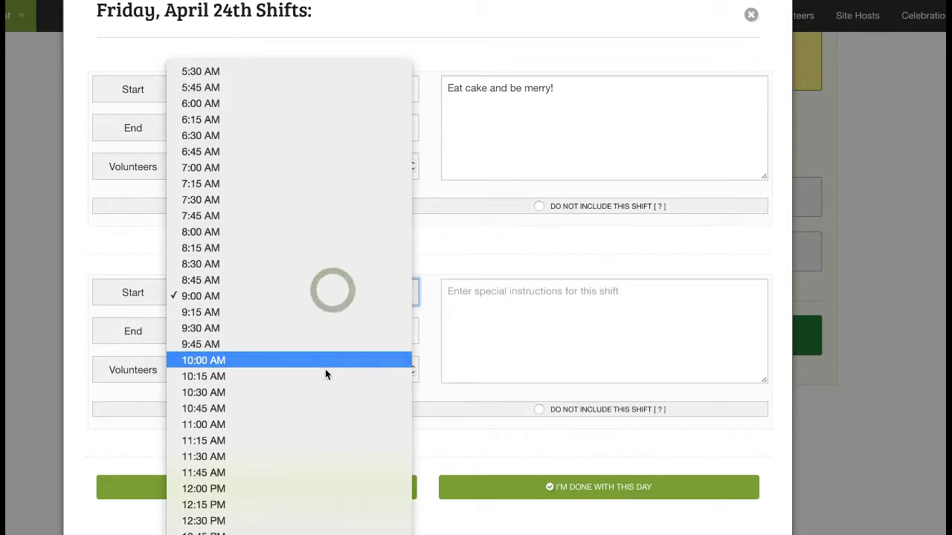
{"action": "left_click", "coordinate": [327, 422]}
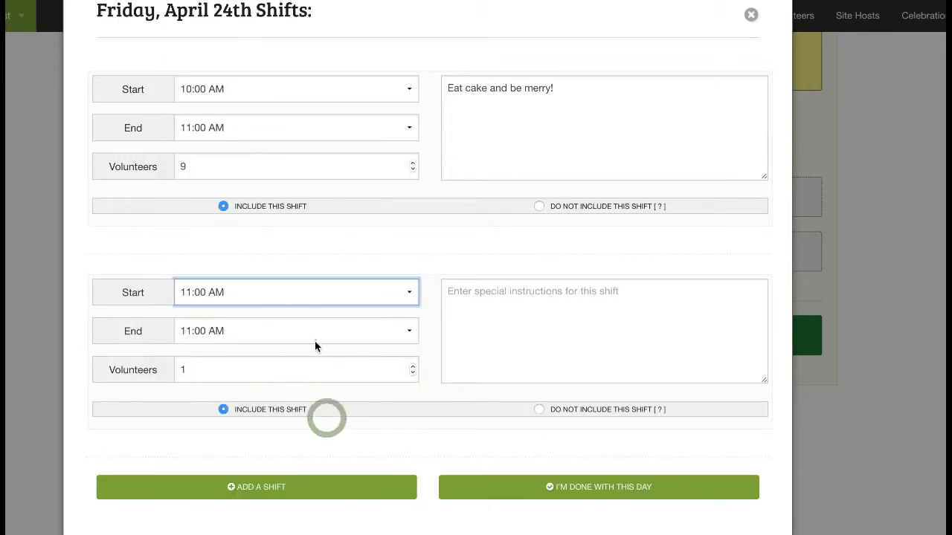
{"action": "left_click", "coordinate": [315, 341]}
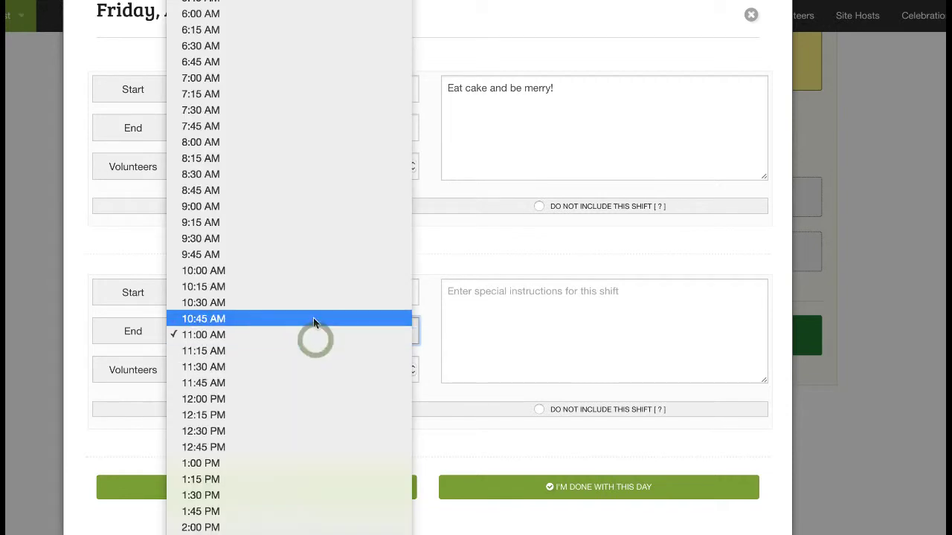
{"action": "left_click", "coordinate": [288, 494]}
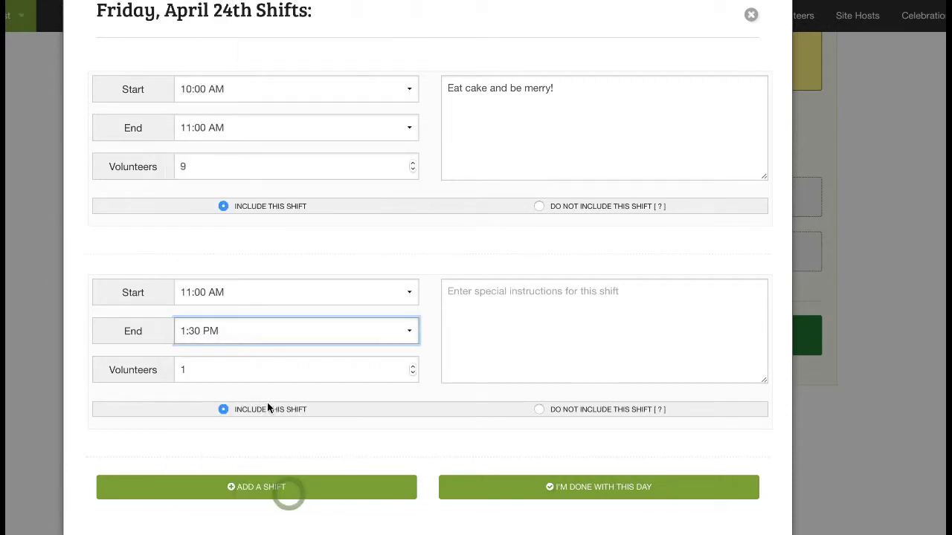
Request 9 volunteers for the second shift and enter "Clean the river!" as its special instructions.
{"action": "left_click", "coordinate": [253, 373]}
{"action": "key", "text": "BackSpace"}
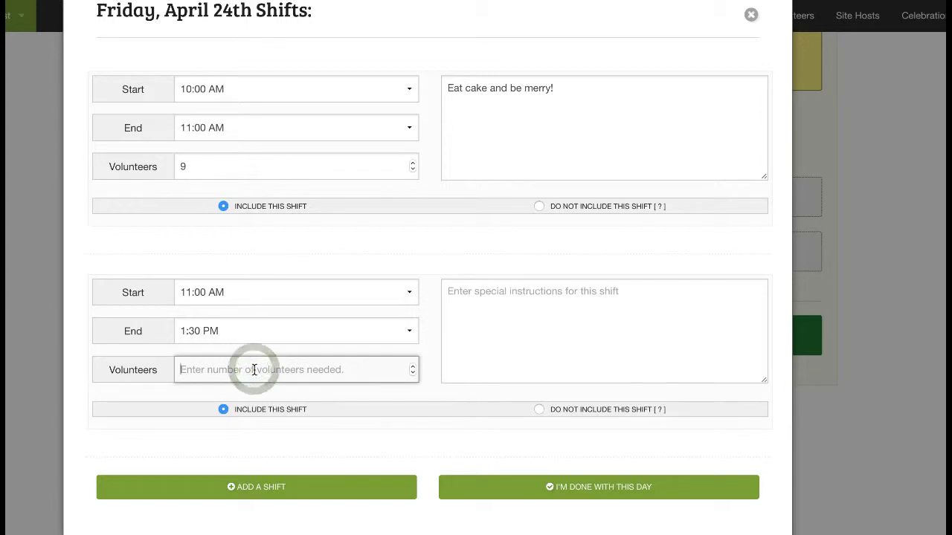
{"action": "type", "text": "9"}
{"action": "left_click", "coordinate": [513, 308]}
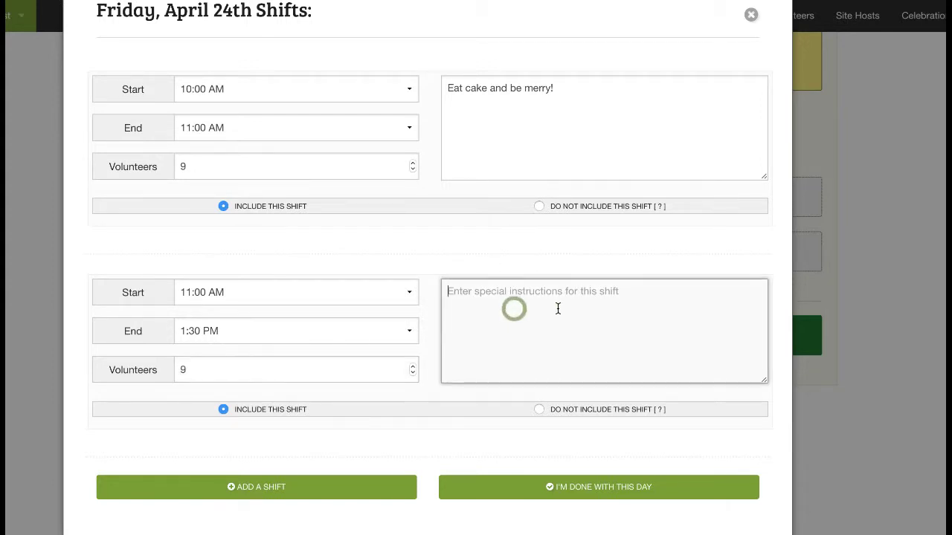
{"action": "type", "text": "Clean "}
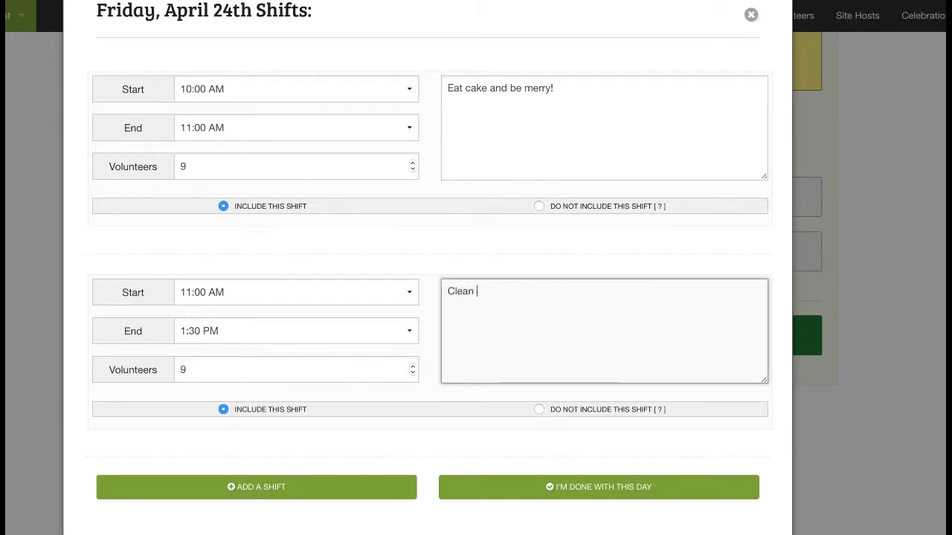
{"action": "type", "text": "the river!"}
Finish the Friday, April 24th shifts and complete Step 2, continuing to Step 3.
{"action": "left_click", "coordinate": [581, 492]}
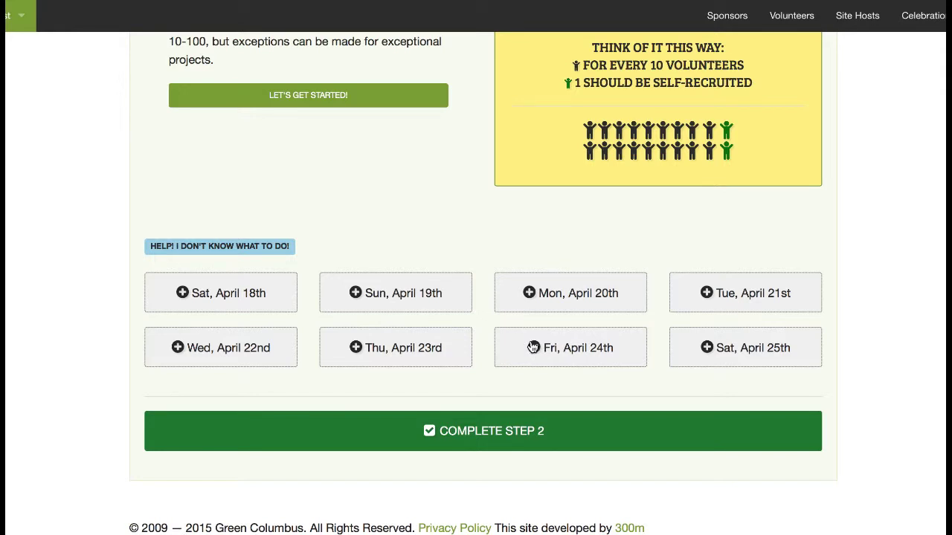
{"action": "left_click", "coordinate": [502, 433]}
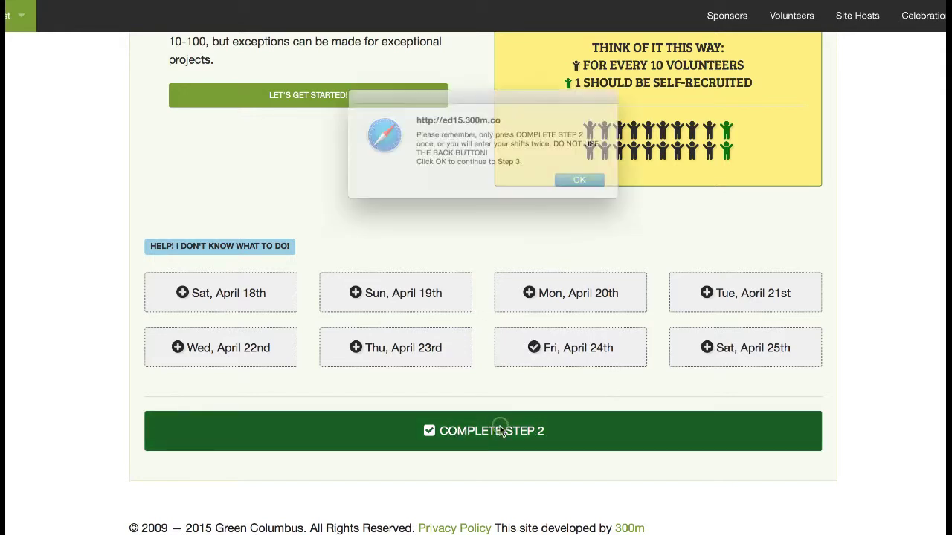
{"action": "left_click", "coordinate": [588, 185]}
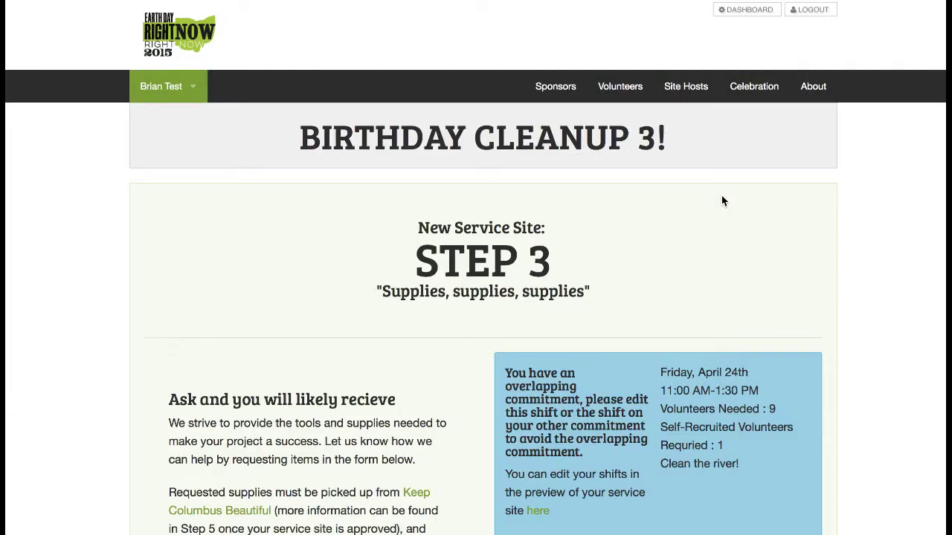
Examine the Step 3 supply instructions, the overlapping-commitment notice, the shift summary and the list of requestable supplies.
{"action": "scroll", "coordinate": [615, 218], "scroll_direction": "down", "scroll_amount": 2}
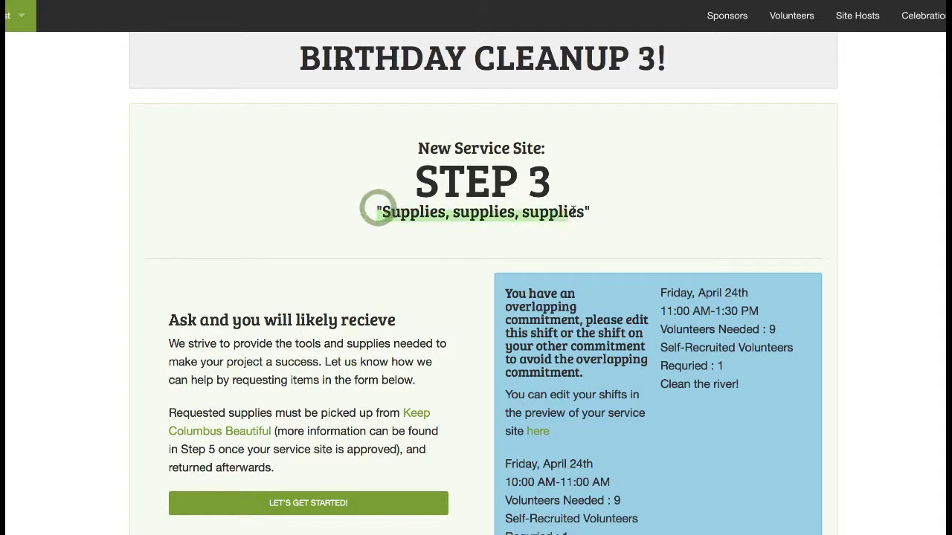
{"action": "left_click", "coordinate": [479, 210]}
{"action": "scroll", "coordinate": [413, 262], "scroll_direction": "down", "scroll_amount": 3}
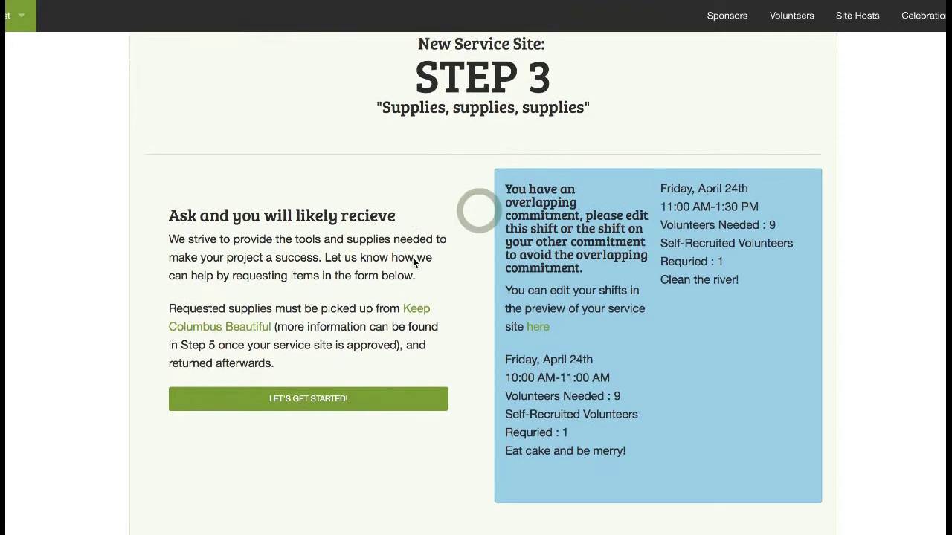
{"action": "left_click_drag", "start_coordinate": [504, 190], "coordinate": [614, 270]}
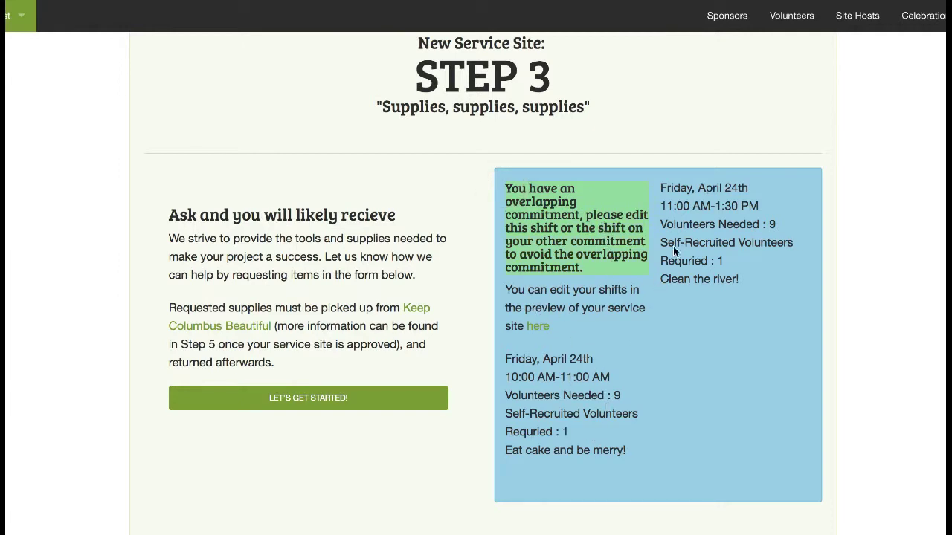
{"action": "left_click", "coordinate": [613, 261]}
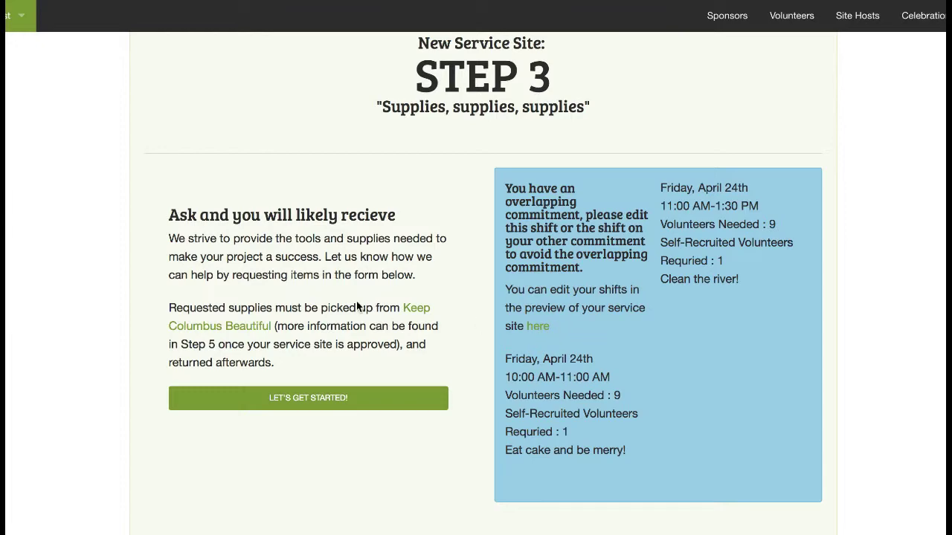
{"action": "scroll", "coordinate": [348, 288], "scroll_direction": "down", "scroll_amount": 3}
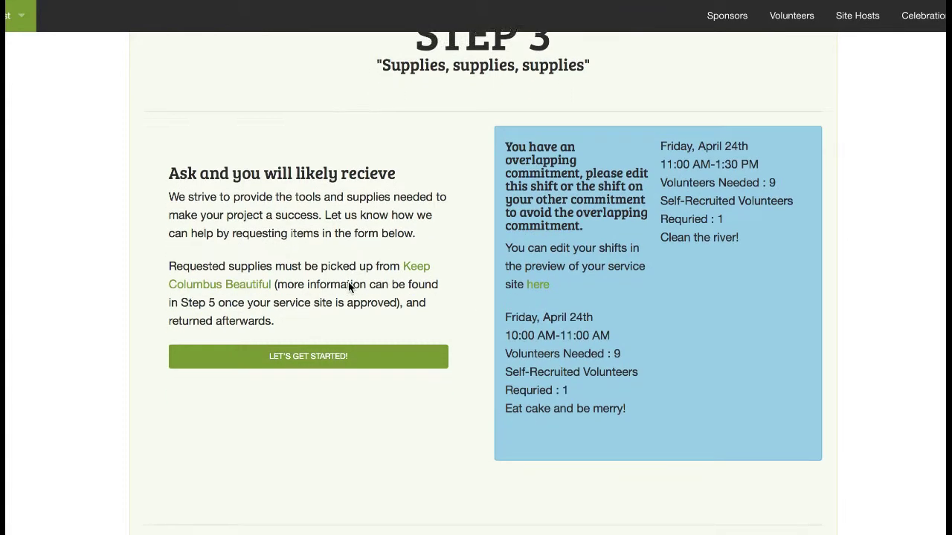
{"action": "scroll", "coordinate": [338, 285], "scroll_direction": "down", "scroll_amount": 3}
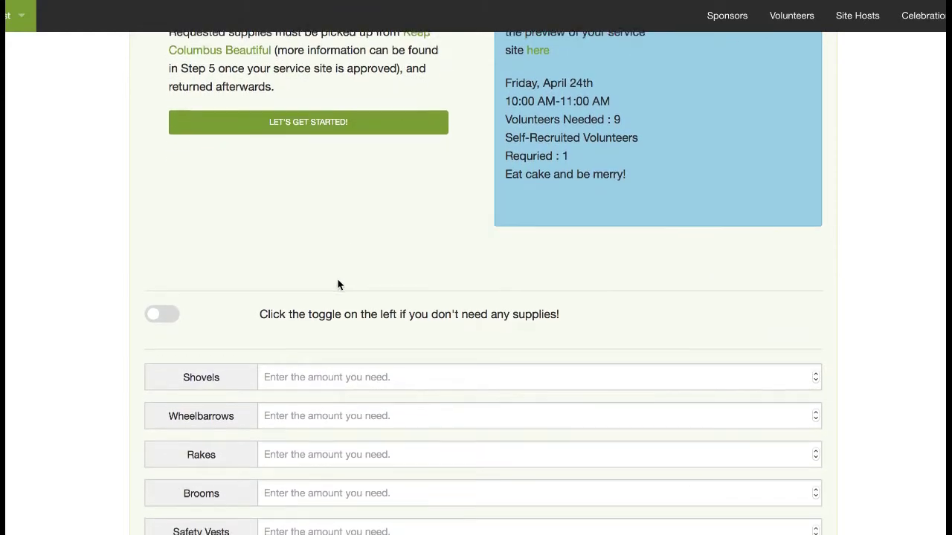
{"action": "scroll", "coordinate": [339, 280], "scroll_direction": "down", "scroll_amount": 1}
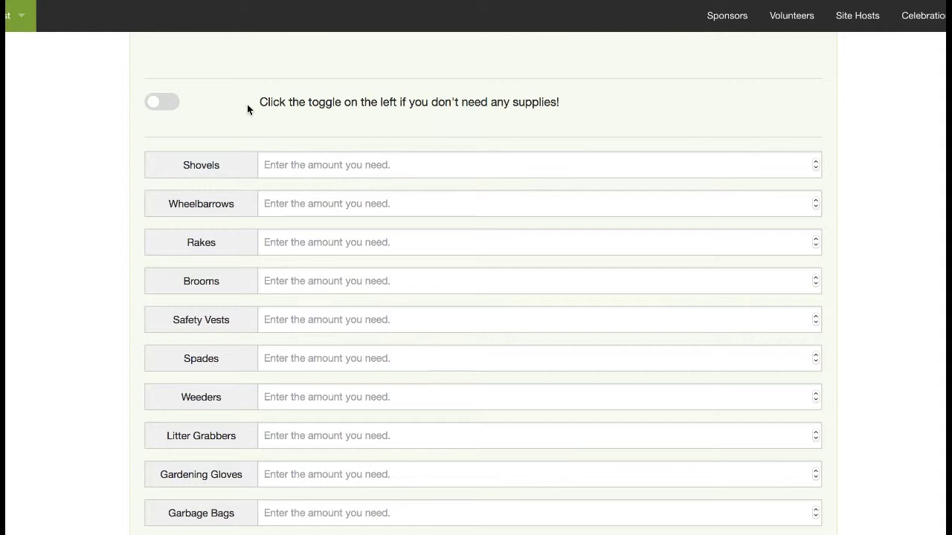
Try the option for needing no supplies, switch it back off, and request 10 shovels.
{"action": "left_click", "coordinate": [170, 108]}
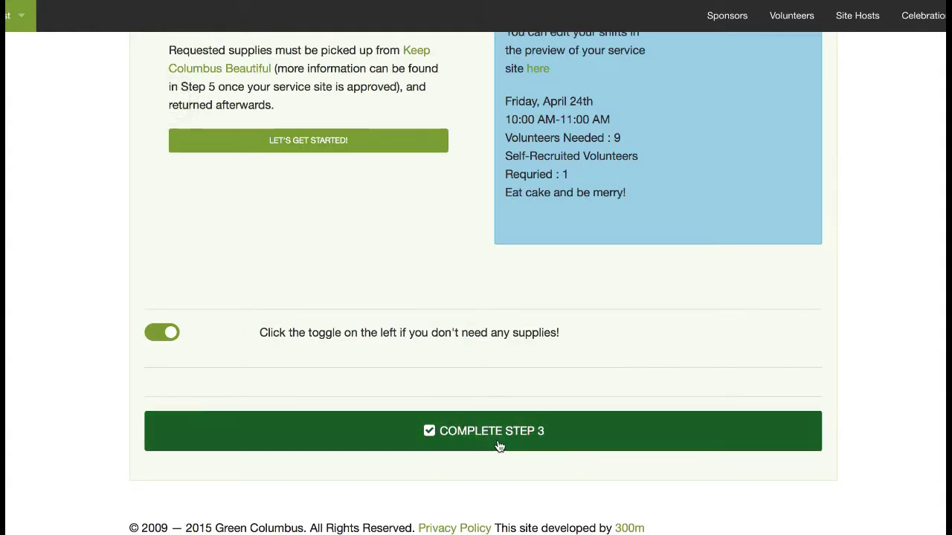
{"action": "left_click", "coordinate": [164, 334]}
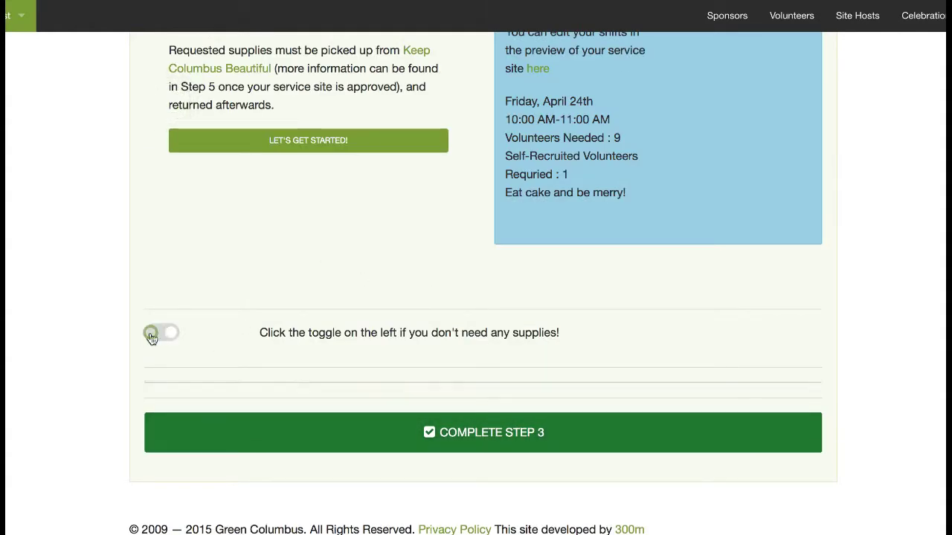
{"action": "scroll", "coordinate": [379, 338], "scroll_direction": "down", "scroll_amount": 1}
{"action": "scroll", "coordinate": [379, 338], "scroll_direction": "down", "scroll_amount": 1}
{"action": "left_click", "coordinate": [345, 295]}
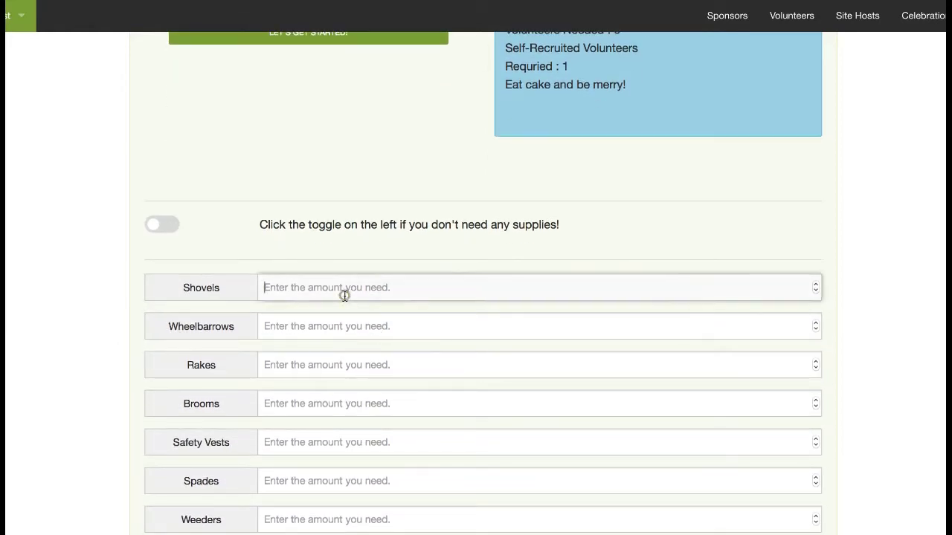
{"action": "type", "text": "10"}
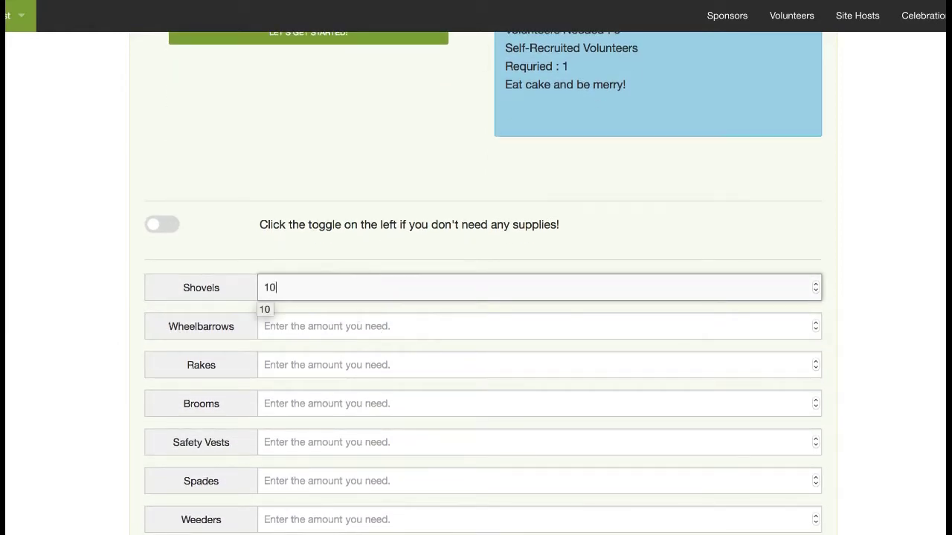
Request 6 trees and enter "3 apple trees and 3 evergreens" as the tree varieties.
{"action": "scroll", "coordinate": [342, 446], "scroll_direction": "down", "scroll_amount": 6}
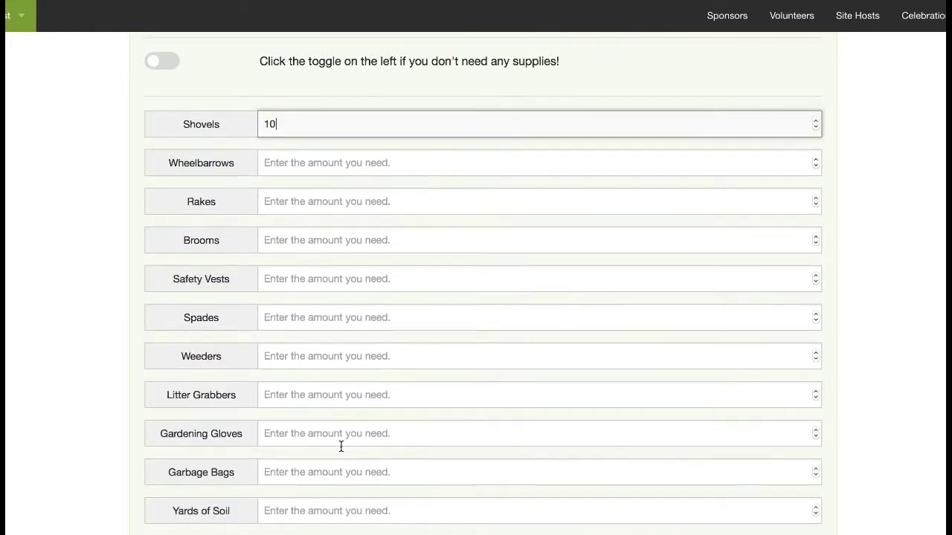
{"action": "scroll", "coordinate": [341, 449], "scroll_direction": "down", "scroll_amount": 1}
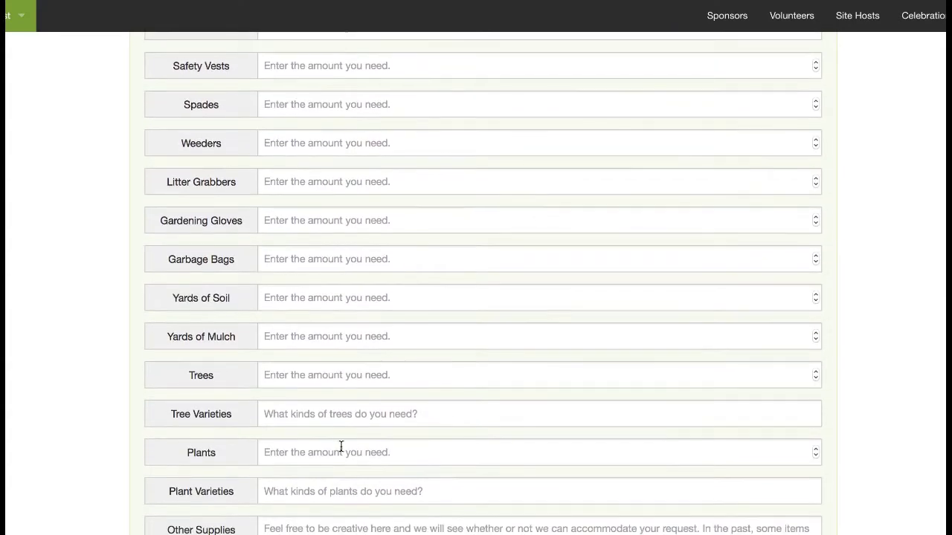
{"action": "left_click", "coordinate": [284, 379]}
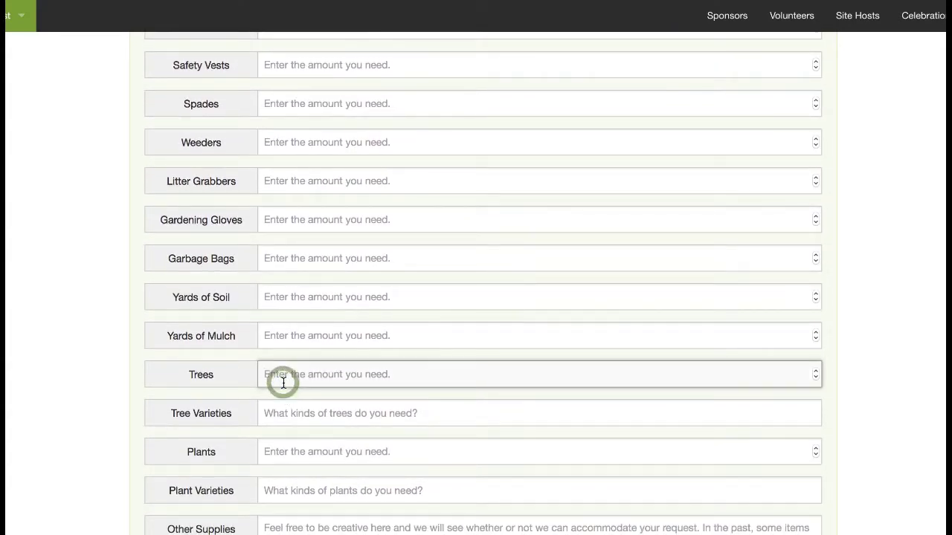
{"action": "type", "text": "6"}
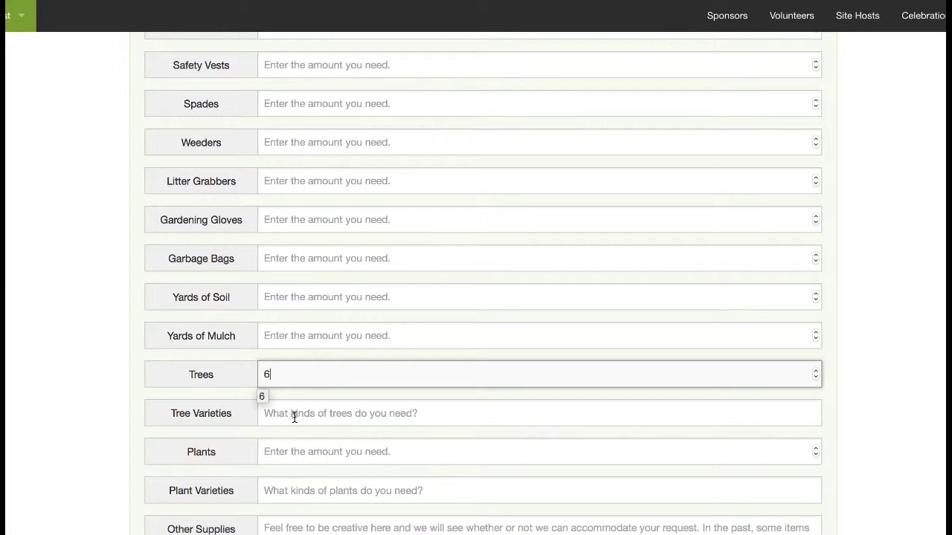
{"action": "left_click", "coordinate": [294, 417]}
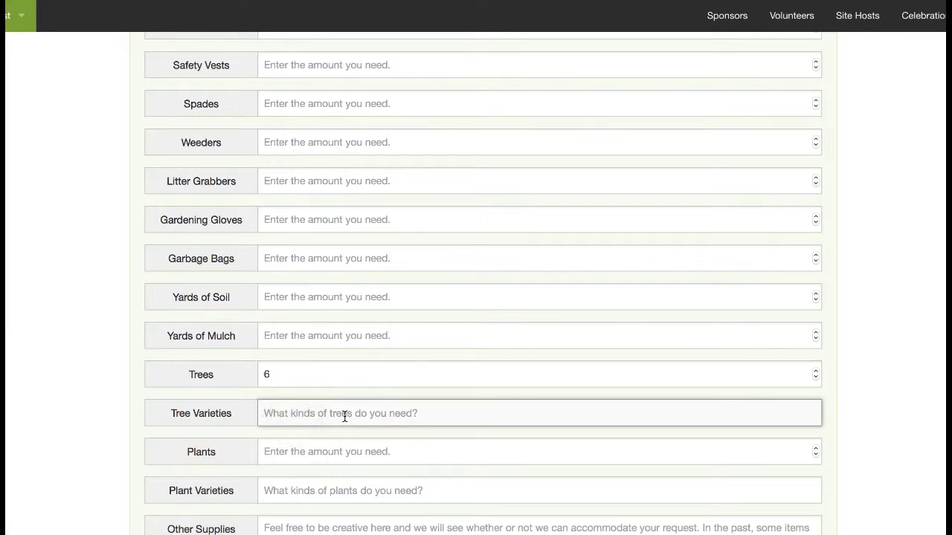
{"action": "type", "text": "3"}
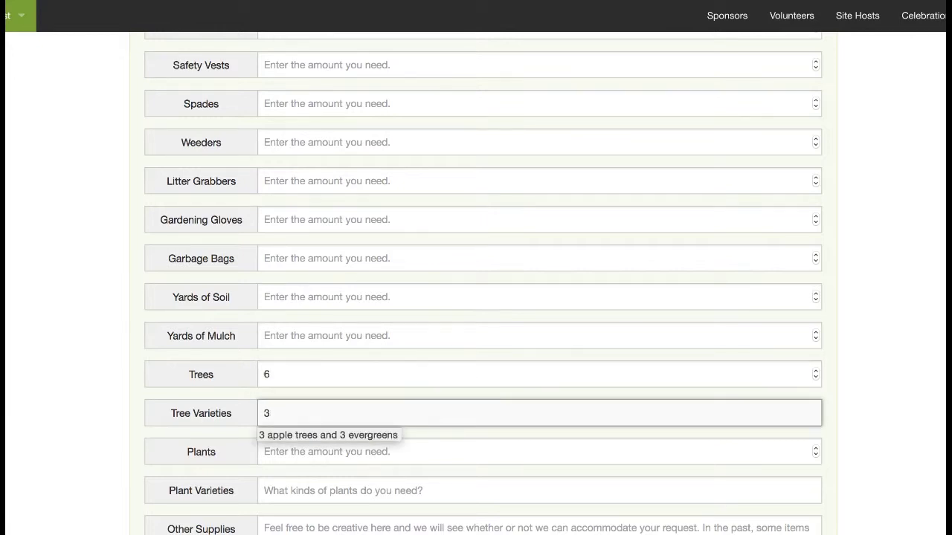
{"action": "key", "text": "Down"}
{"action": "left_click", "coordinate": [434, 417]}
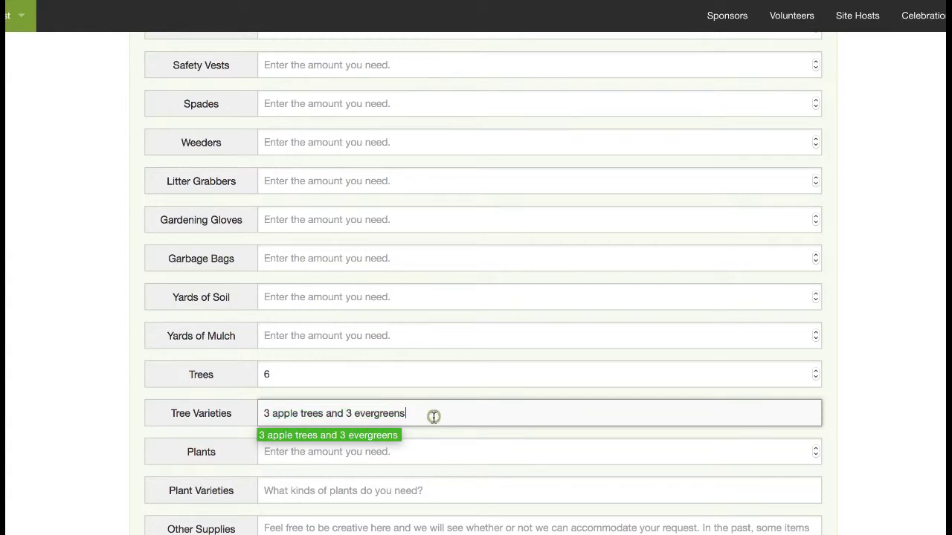
Leave the plant and other supply requests blank and complete Step 3.
{"action": "left_click", "coordinate": [497, 454]}
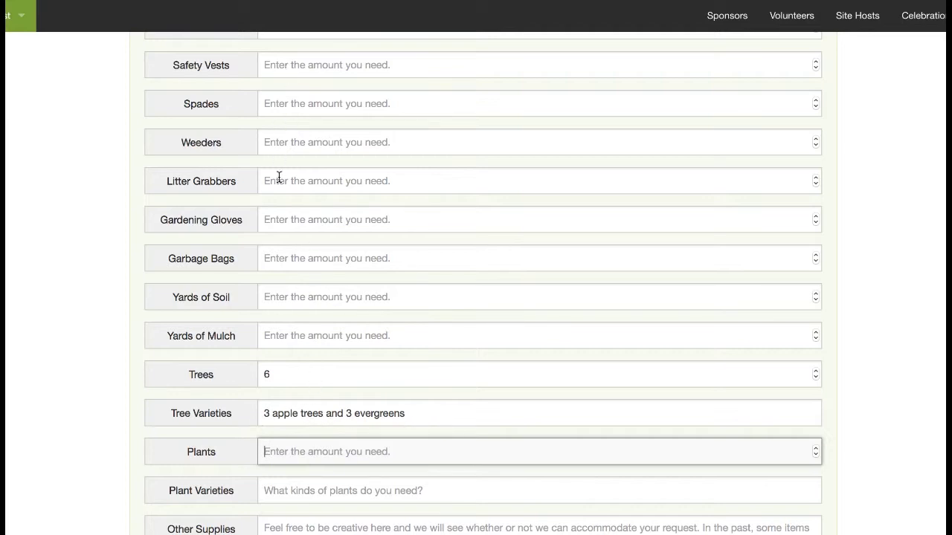
{"action": "scroll", "coordinate": [283, 278], "scroll_direction": "down", "scroll_amount": 5}
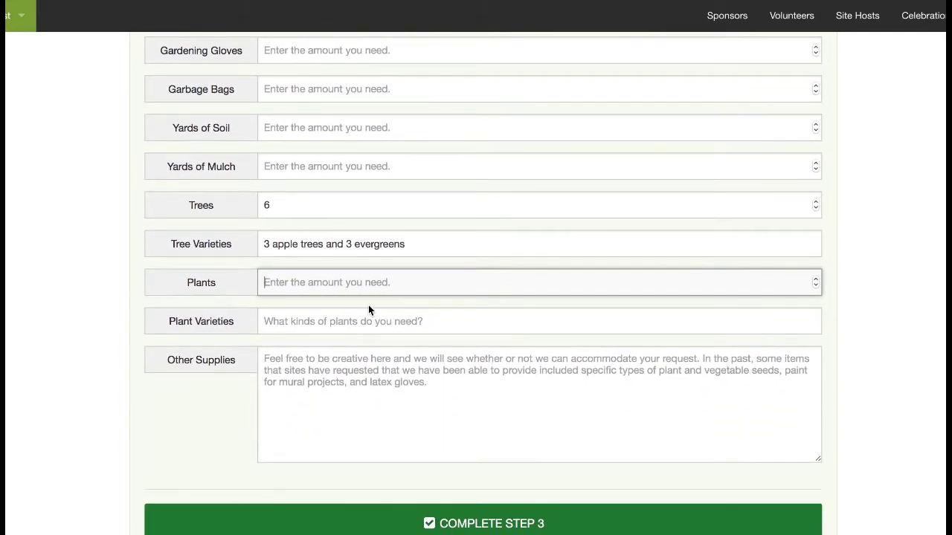
{"action": "scroll", "coordinate": [368, 310], "scroll_direction": "down", "scroll_amount": 1}
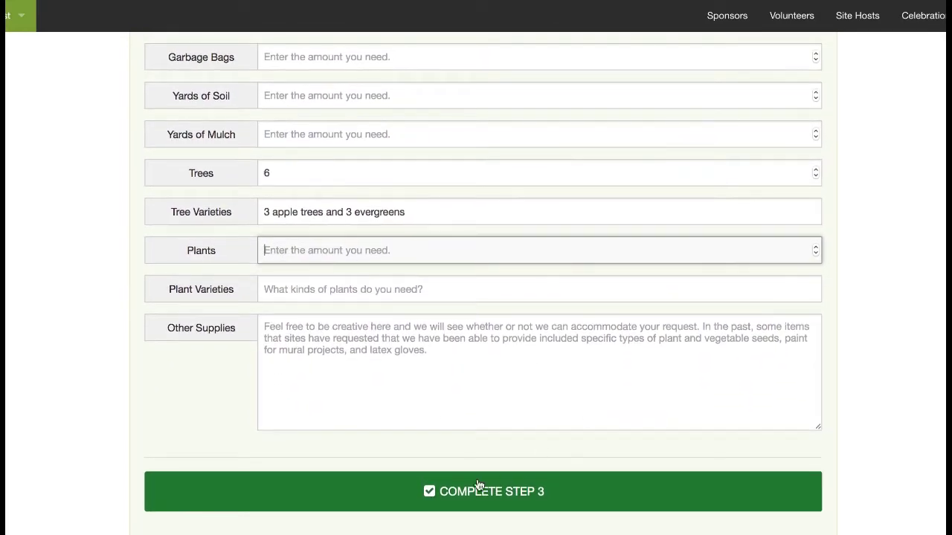
{"action": "left_click", "coordinate": [503, 497]}
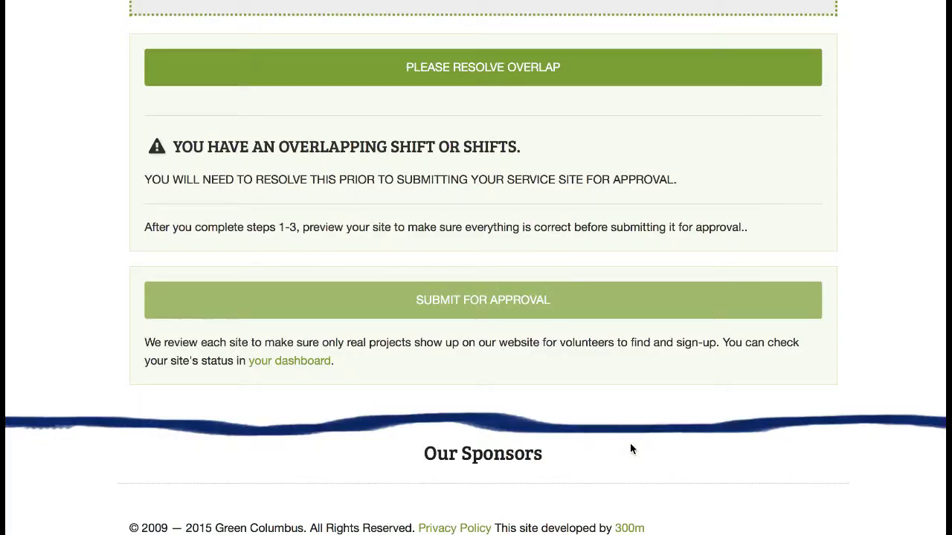
Review the status of Steps 1 to 3 and the approval section on the site registration overview.
{"action": "scroll", "coordinate": [687, 400], "scroll_direction": "up", "scroll_amount": 1}
{"action": "scroll", "coordinate": [687, 399], "scroll_direction": "up", "scroll_amount": 8}
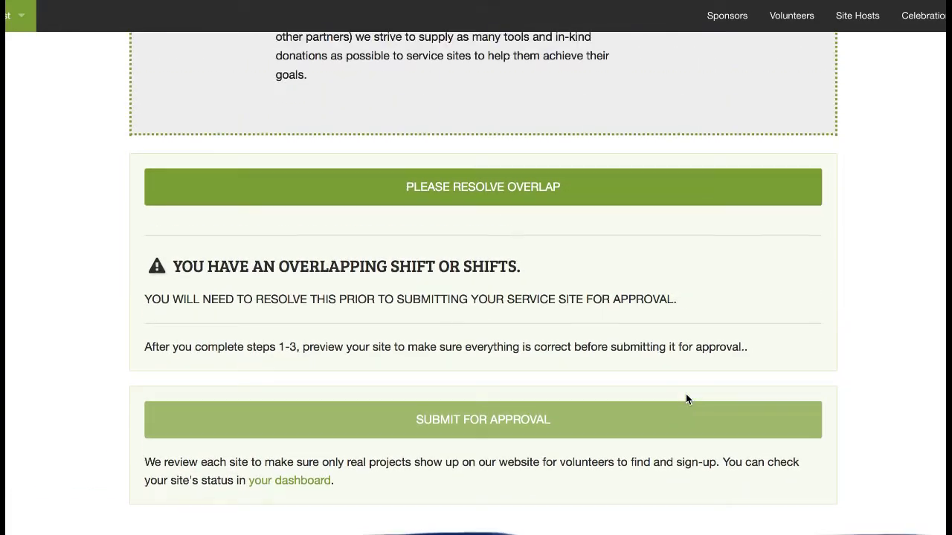
{"action": "scroll", "coordinate": [687, 400], "scroll_direction": "up", "scroll_amount": 5}
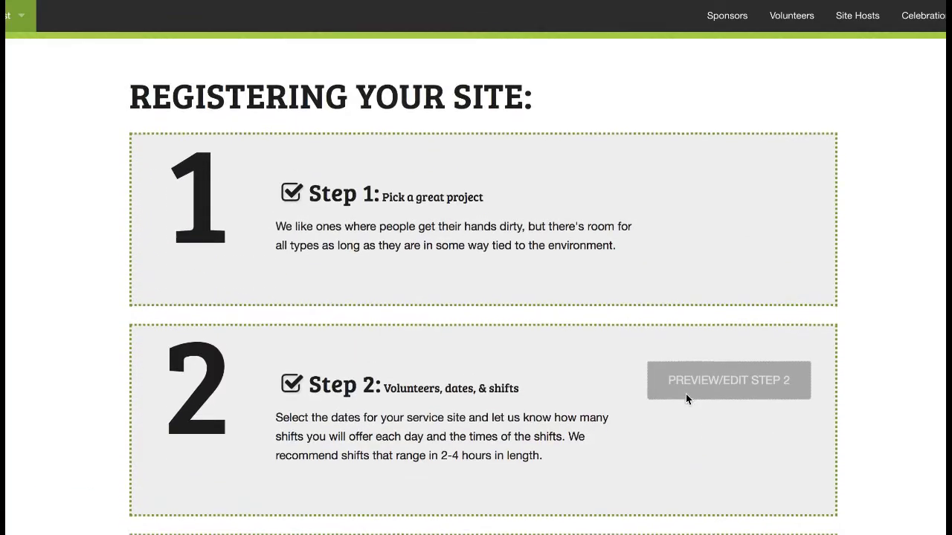
{"action": "scroll", "coordinate": [569, 329], "scroll_direction": "down", "scroll_amount": 5}
{"action": "scroll", "coordinate": [569, 332], "scroll_direction": "down", "scroll_amount": 3}
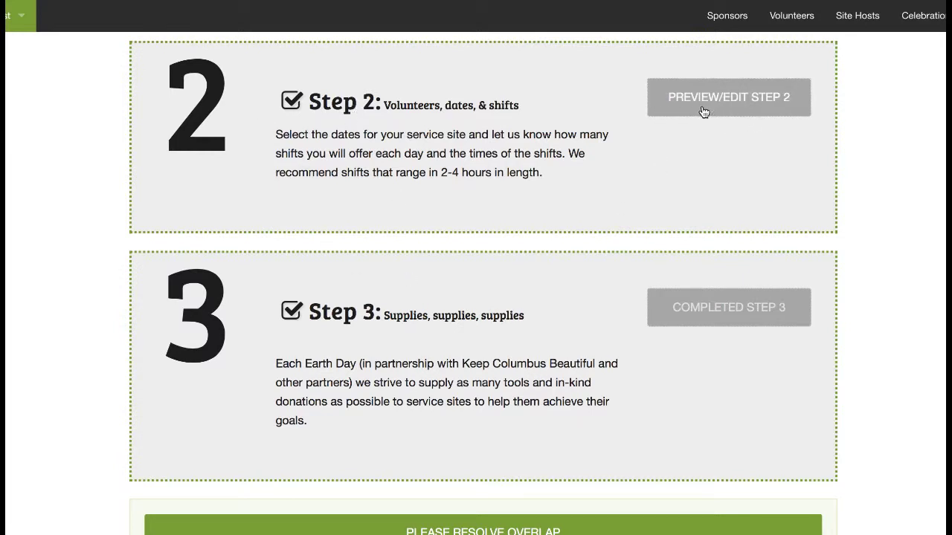
{"action": "scroll", "coordinate": [536, 198], "scroll_direction": "down", "scroll_amount": 4}
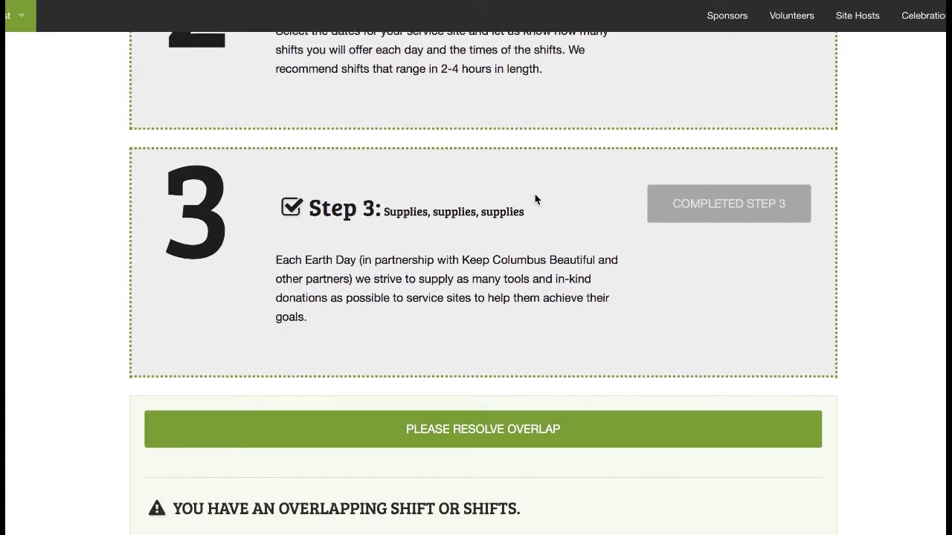
{"action": "scroll", "coordinate": [536, 198], "scroll_direction": "down", "scroll_amount": 2}
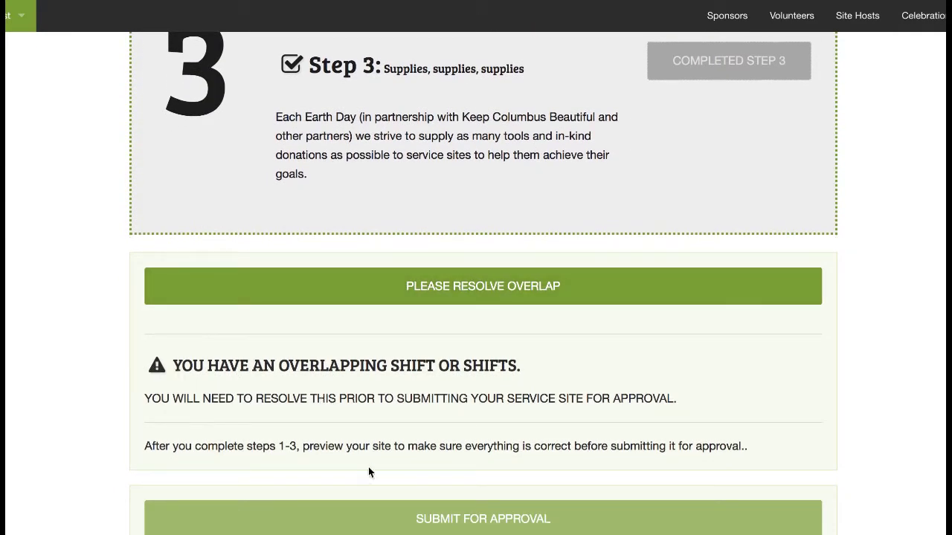
Try to submit the service site for approval and examine the overlapping-shift notice.
{"action": "left_click", "coordinate": [375, 515]}
{"action": "left_click", "coordinate": [446, 511]}
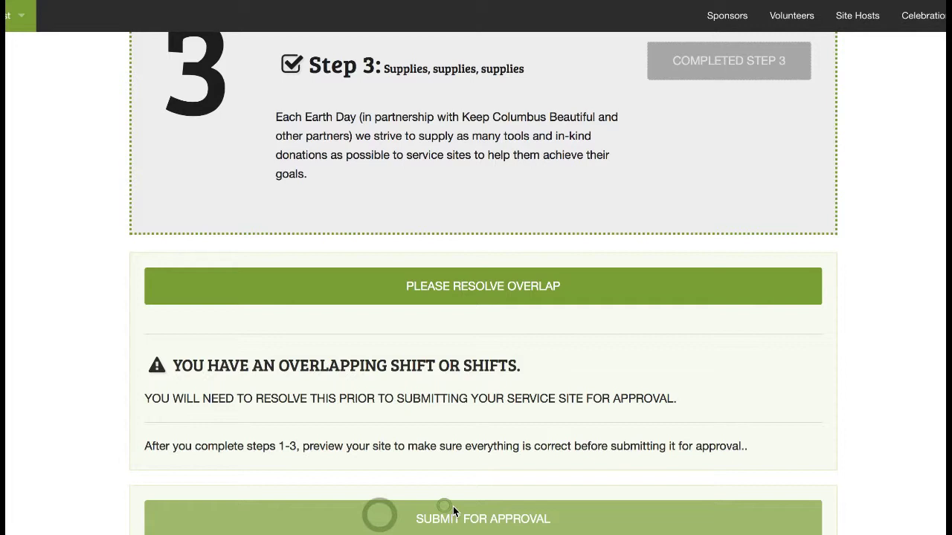
{"action": "left_click", "coordinate": [491, 513]}
{"action": "left_click", "coordinate": [611, 515]}
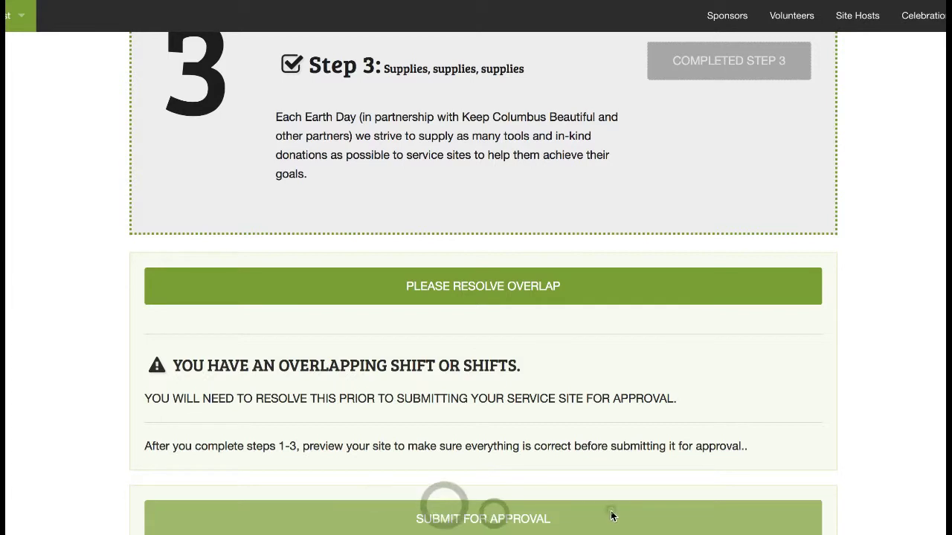
{"action": "left_click", "coordinate": [579, 350]}
{"action": "left_click_drag", "start_coordinate": [275, 365], "coordinate": [516, 370]}
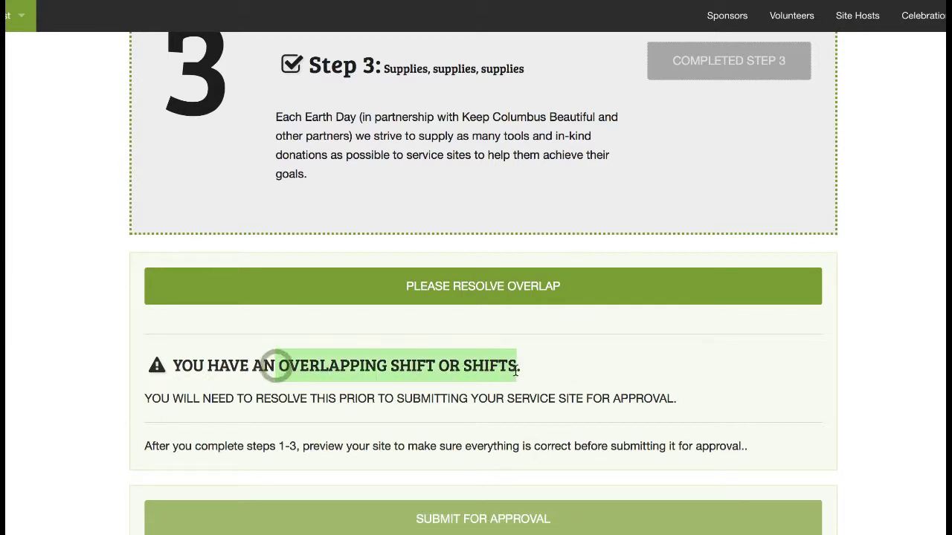
{"action": "left_click", "coordinate": [568, 369]}
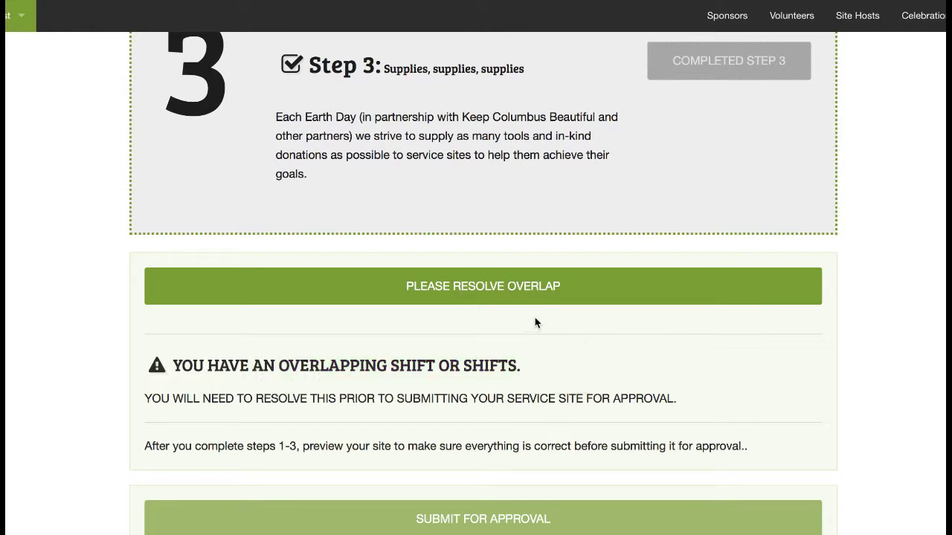
Go to the site preview to resolve the overlap, dismissing the instructions, and open the shifts for Friday, April 24th.
{"action": "left_click", "coordinate": [525, 294]}
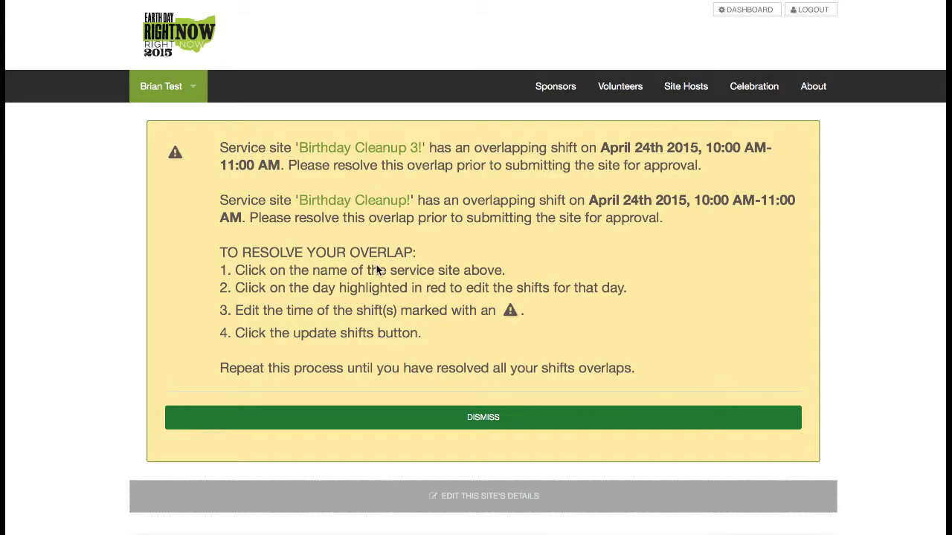
{"action": "scroll", "coordinate": [377, 268], "scroll_direction": "down", "scroll_amount": 4}
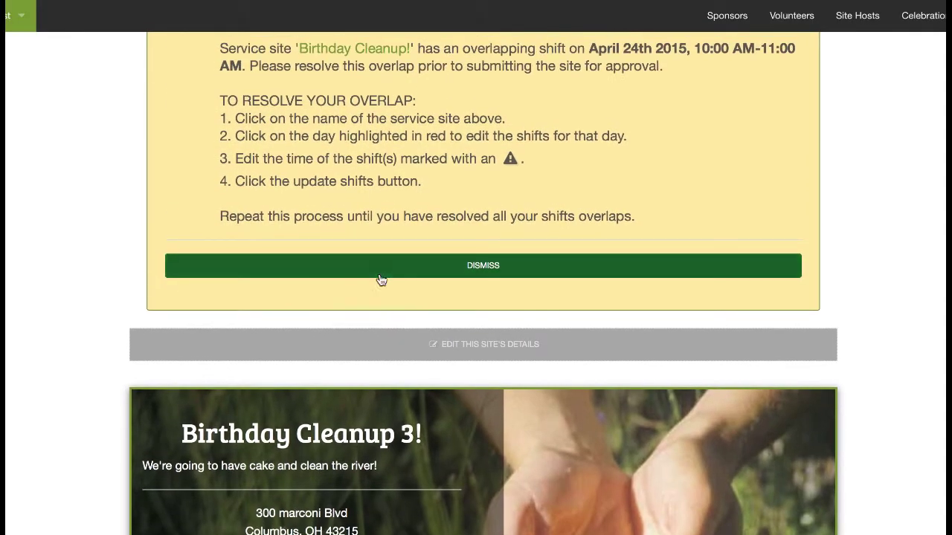
{"action": "left_click", "coordinate": [382, 269]}
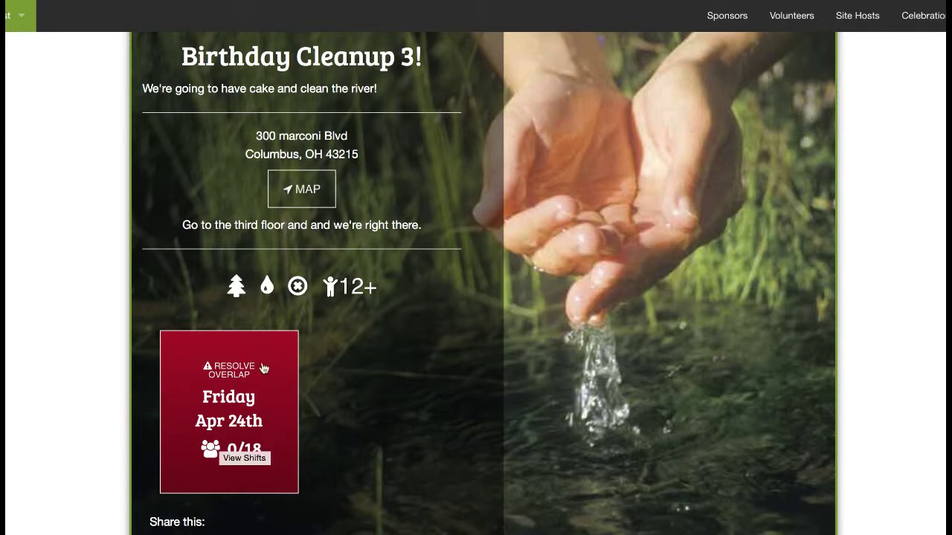
{"action": "left_click", "coordinate": [276, 399]}
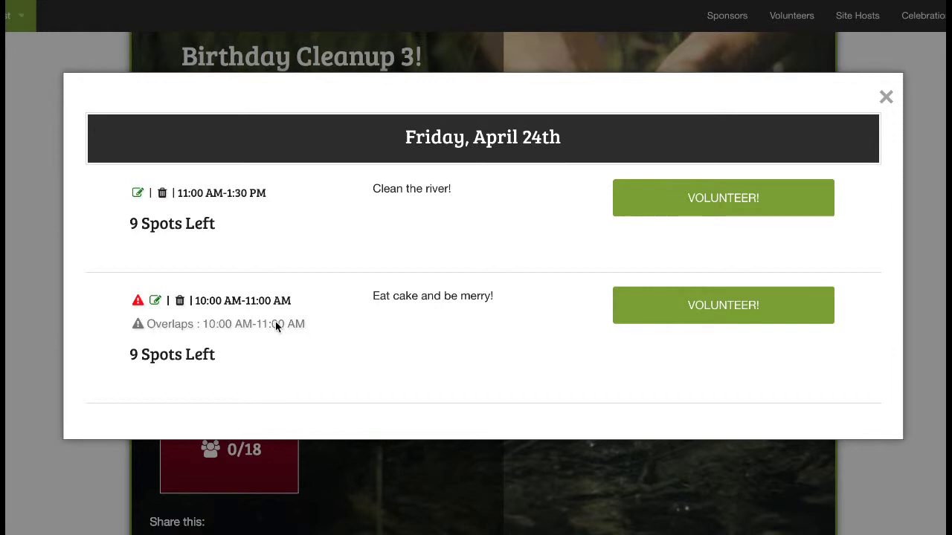
Open the "Eat cake and be merry!" shift for editing and set its time to 1:00 PM–2:00 PM.
{"action": "left_click", "coordinate": [155, 301]}
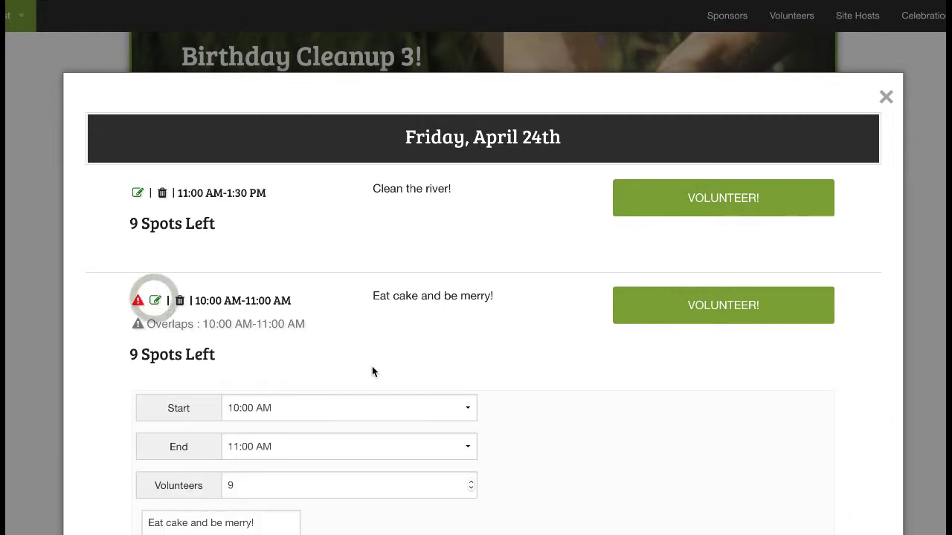
{"action": "scroll", "coordinate": [372, 368], "scroll_direction": "down", "scroll_amount": 2}
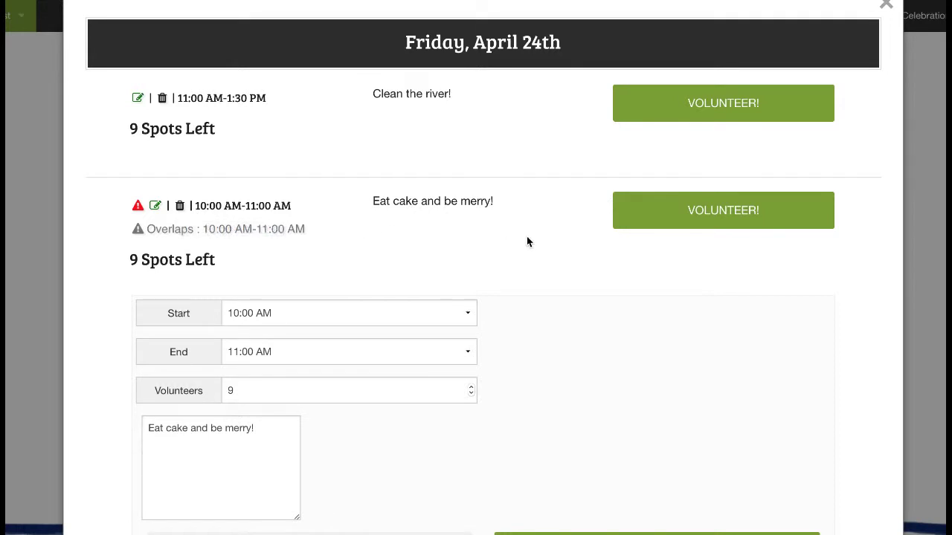
{"action": "left_click", "coordinate": [346, 317]}
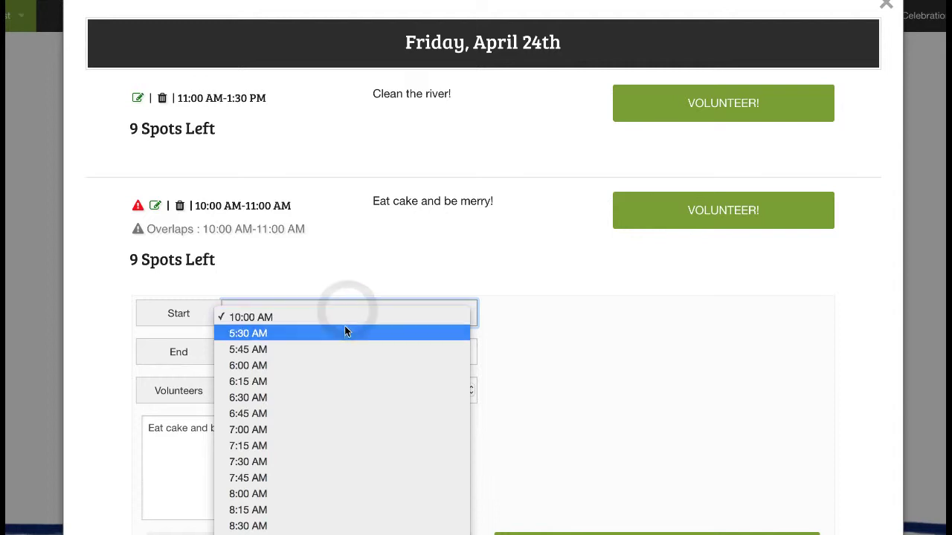
{"action": "scroll", "coordinate": [333, 426], "scroll_direction": "down", "scroll_amount": 5}
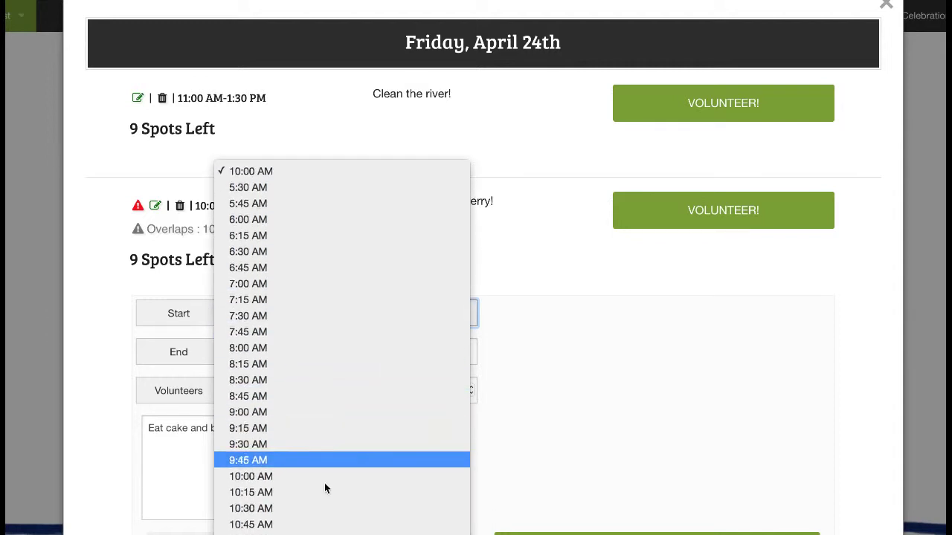
{"action": "scroll", "coordinate": [342, 520], "scroll_direction": "down", "scroll_amount": 3}
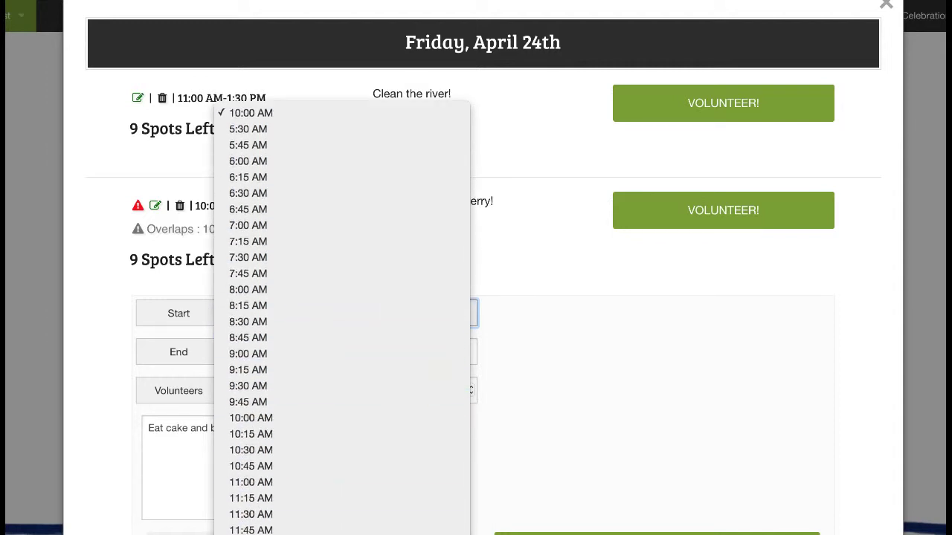
{"action": "scroll", "coordinate": [342, 529], "scroll_direction": "down", "scroll_amount": 1}
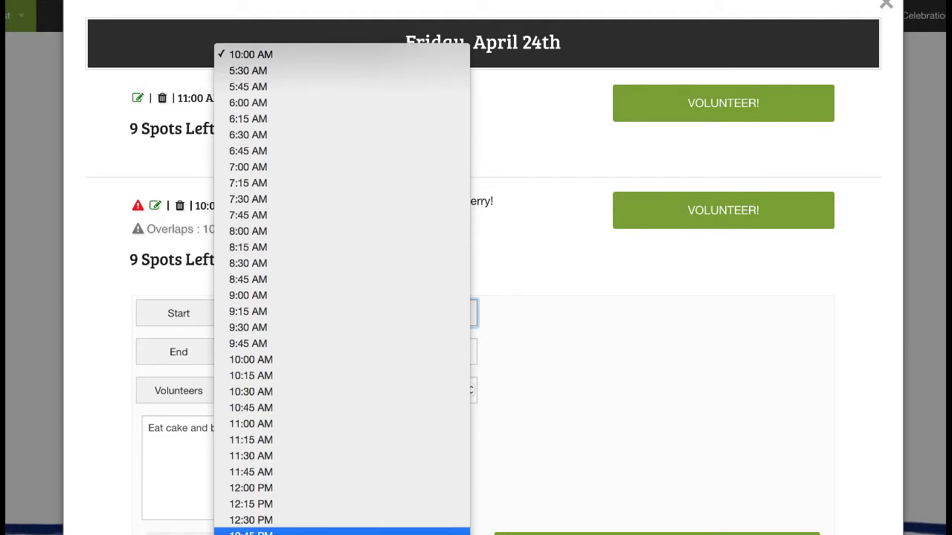
{"action": "left_click", "coordinate": [342, 532]}
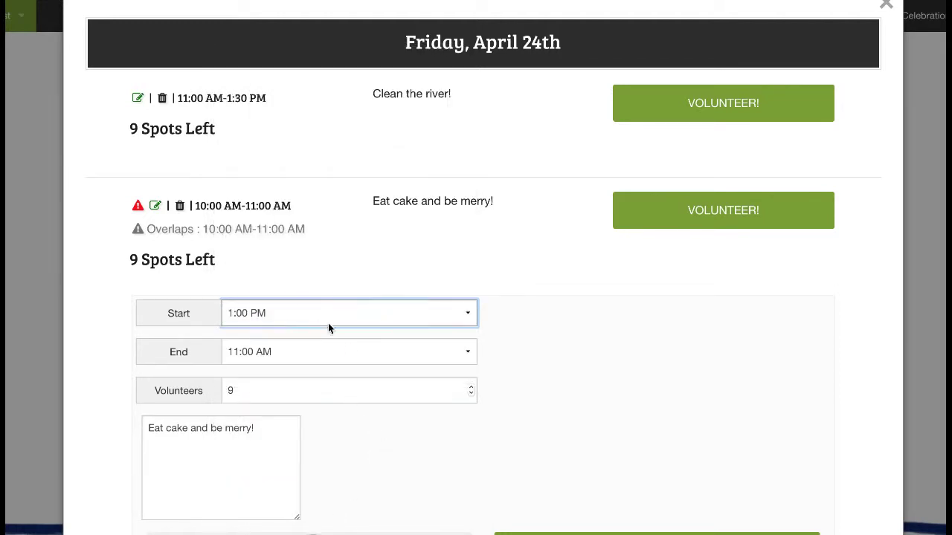
{"action": "left_click", "coordinate": [296, 351]}
{"action": "scroll", "coordinate": [341, 466], "scroll_direction": "down", "scroll_amount": 10}
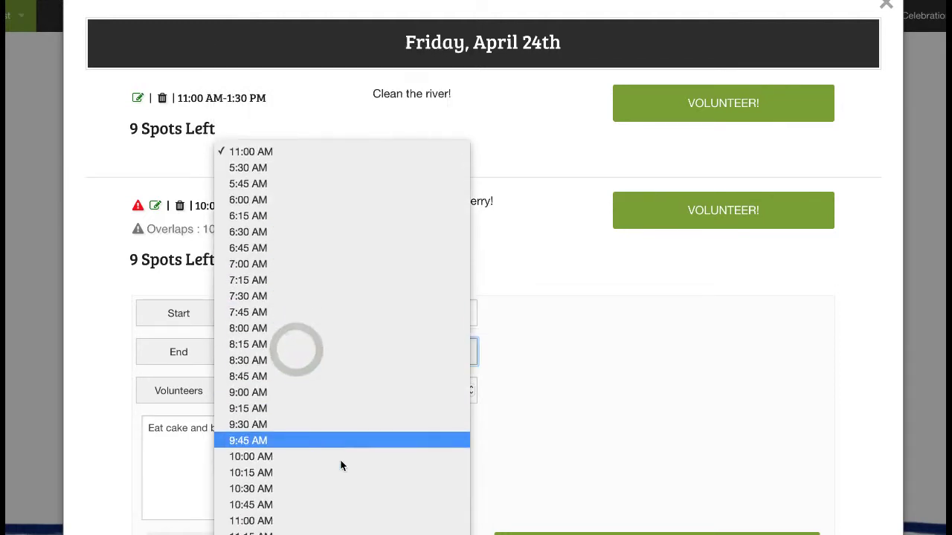
{"action": "scroll", "coordinate": [340, 465], "scroll_direction": "down", "scroll_amount": 4}
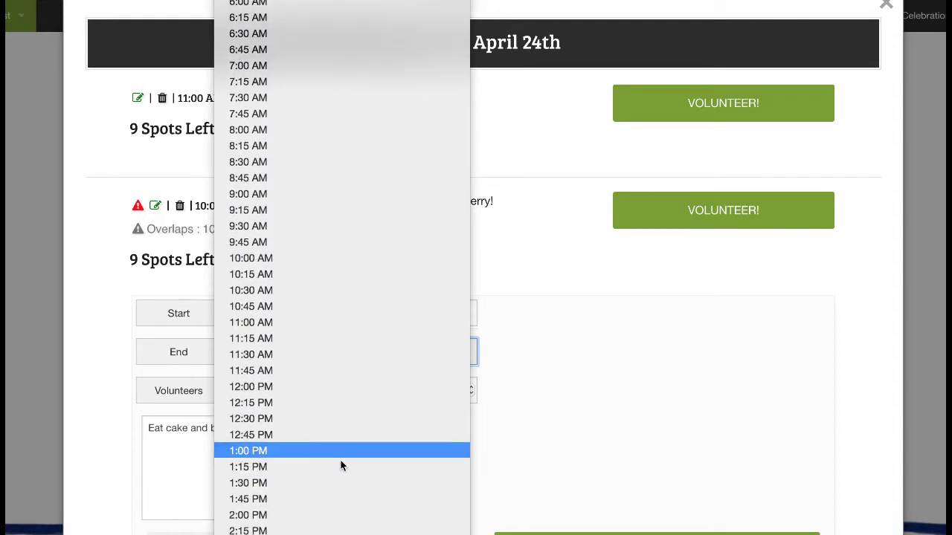
{"action": "left_click", "coordinate": [332, 511]}
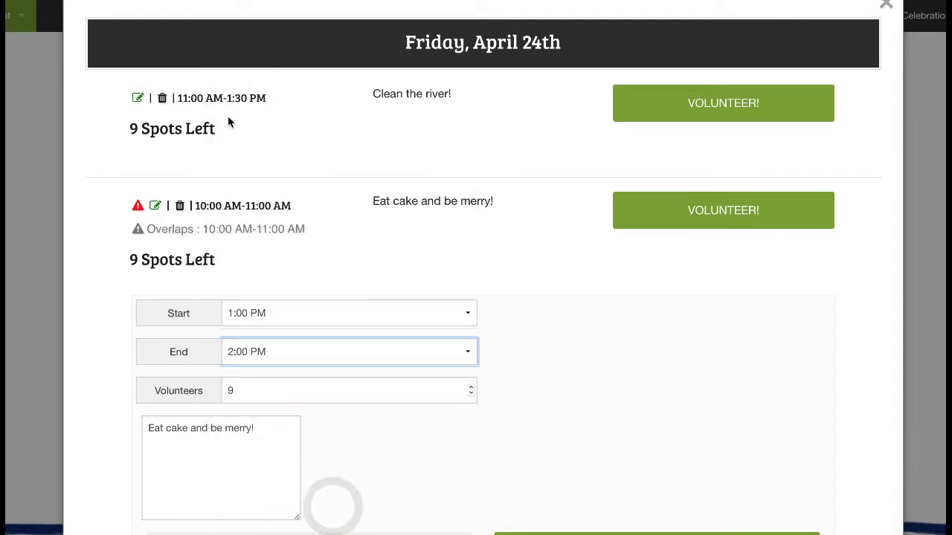
Set the "Eat cake and be merry!" shift to start at 1:30 PM and end at 2:30 PM, and update it.
{"action": "left_click", "coordinate": [305, 314]}
{"action": "left_click", "coordinate": [304, 351]}
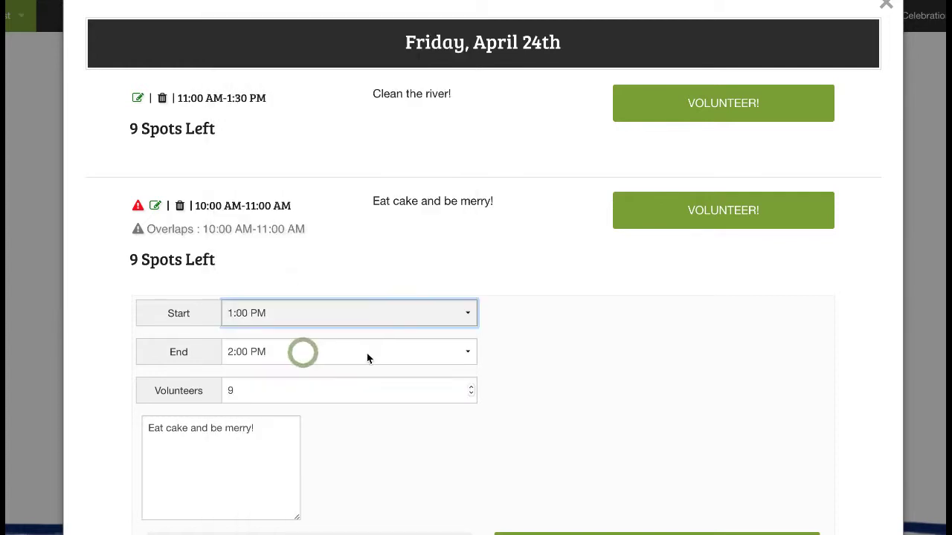
{"action": "left_click", "coordinate": [355, 358]}
{"action": "left_click", "coordinate": [354, 357]}
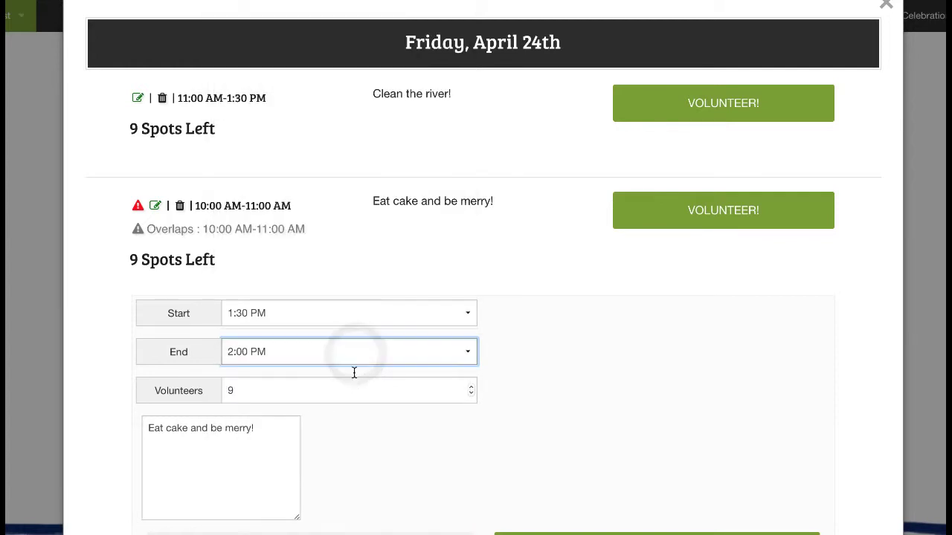
{"action": "left_click", "coordinate": [352, 361]}
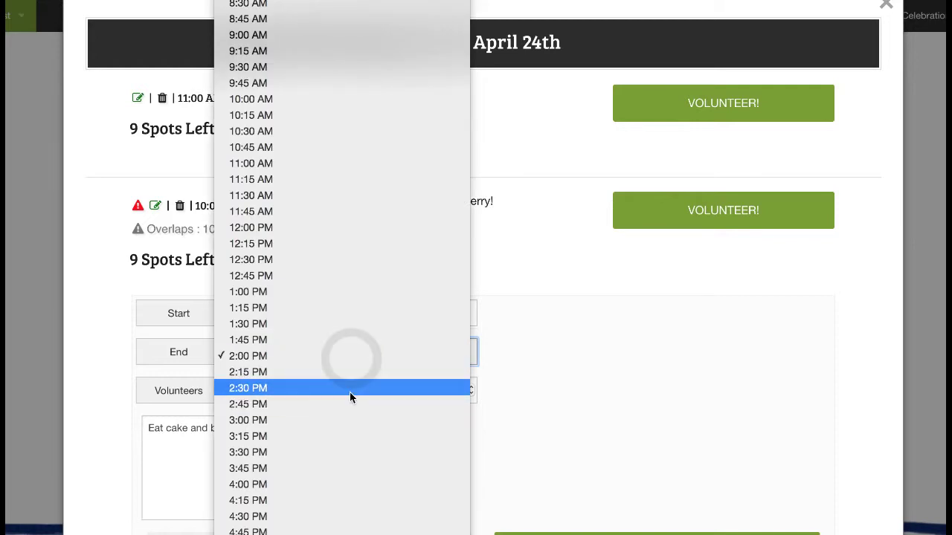
{"action": "left_click", "coordinate": [350, 388]}
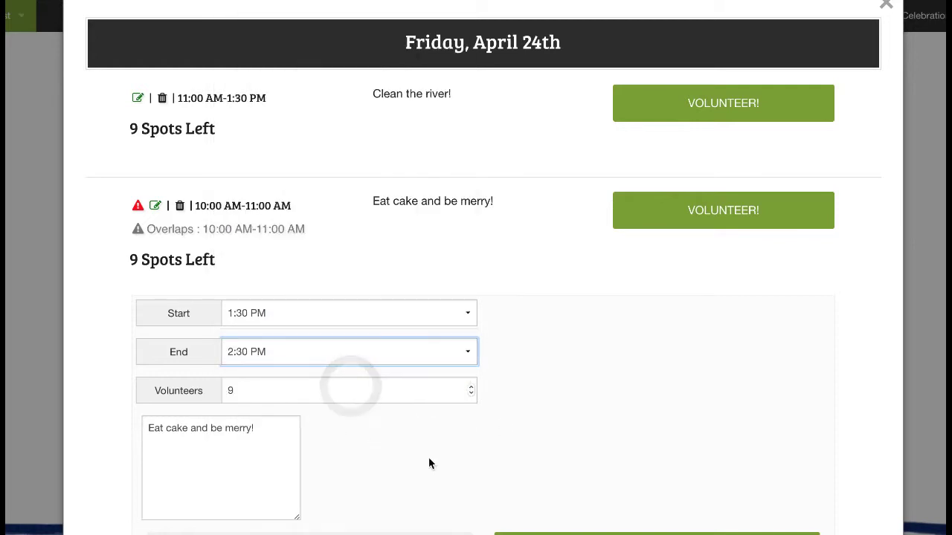
{"action": "scroll", "coordinate": [635, 394], "scroll_direction": "down", "scroll_amount": 2}
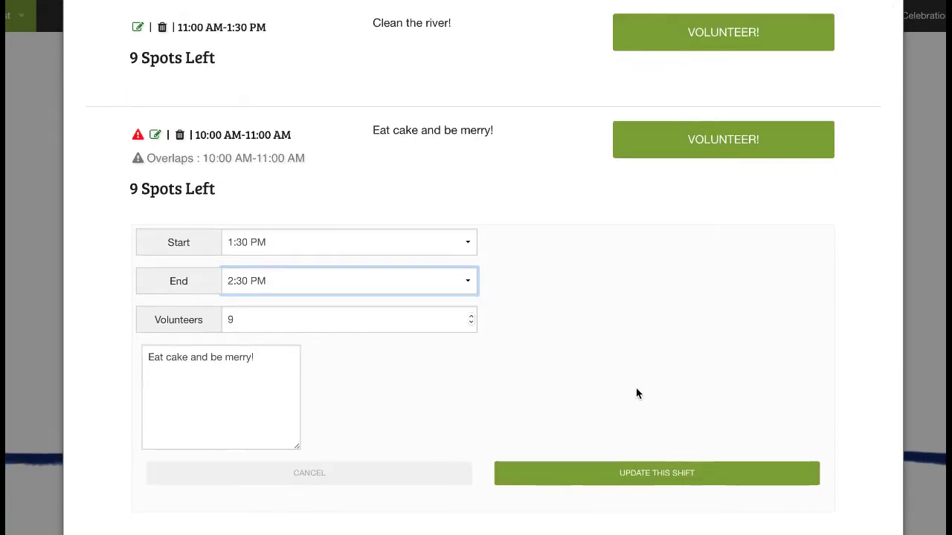
{"action": "left_click", "coordinate": [667, 477]}
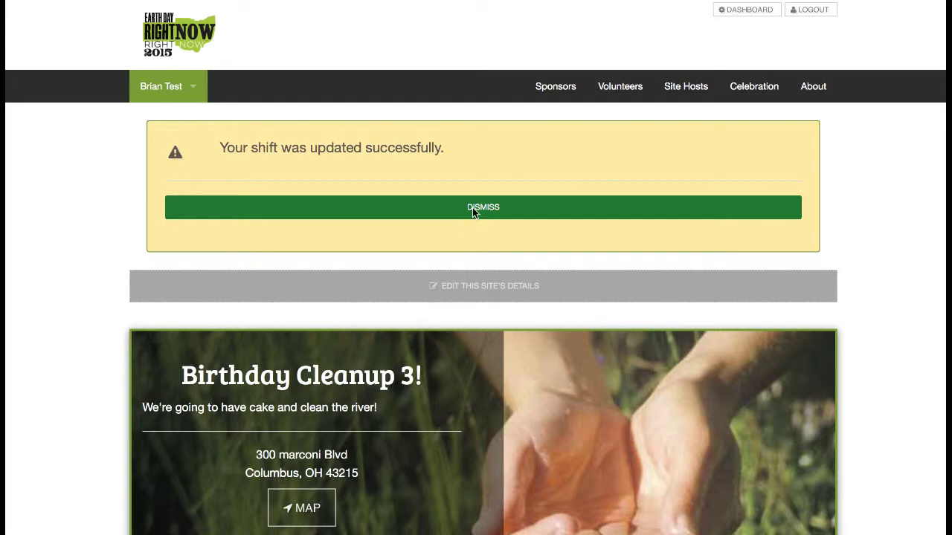
Review the headline and address in the site preview, check the location on the map and return to the preview.
{"action": "scroll", "coordinate": [416, 312], "scroll_direction": "down", "scroll_amount": 5}
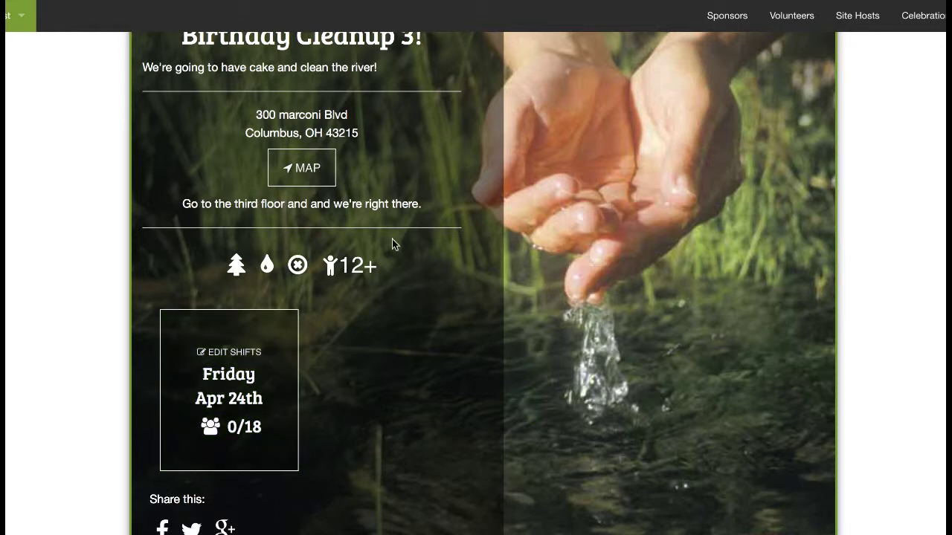
{"action": "scroll", "coordinate": [427, 337], "scroll_direction": "up", "scroll_amount": 1}
{"action": "scroll", "coordinate": [426, 339], "scroll_direction": "down", "scroll_amount": 1}
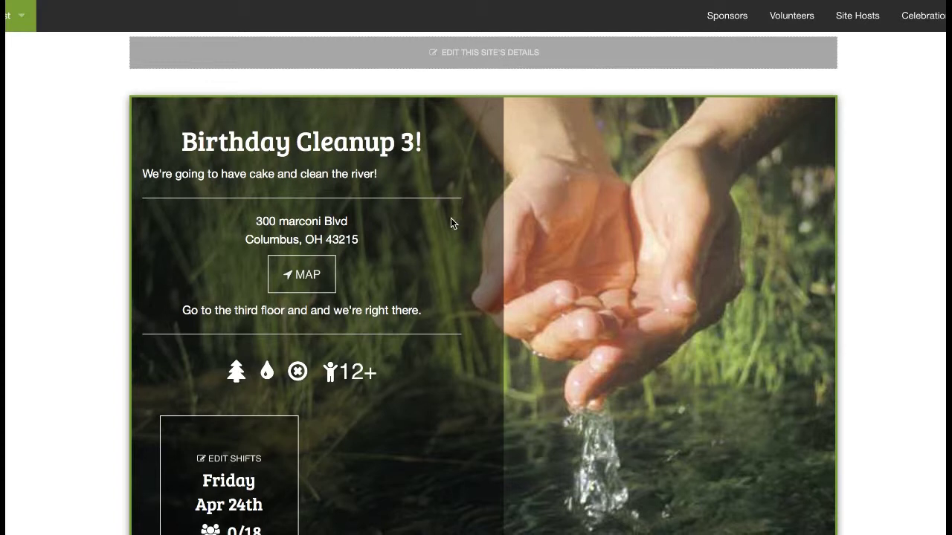
{"action": "scroll", "coordinate": [450, 223], "scroll_direction": "down", "scroll_amount": 1}
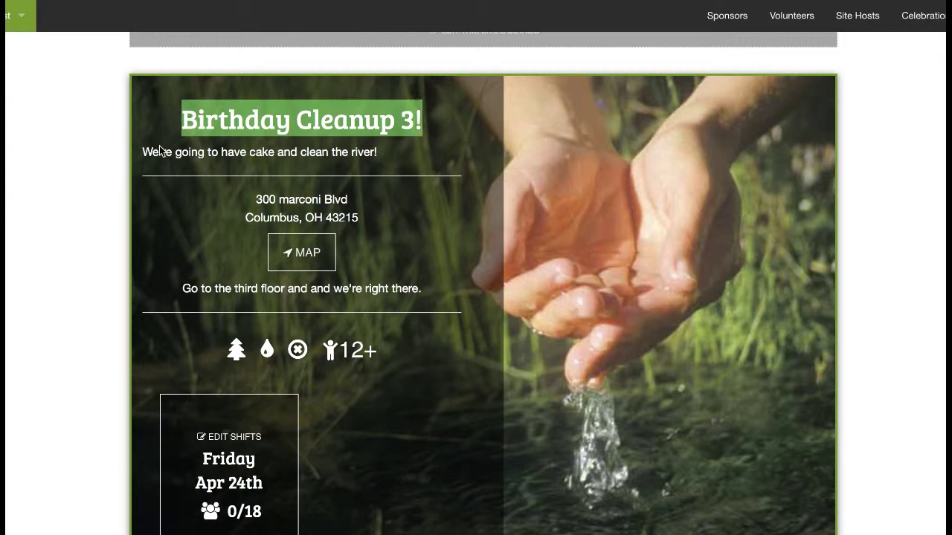
{"action": "triple_click", "coordinate": [256, 199]}
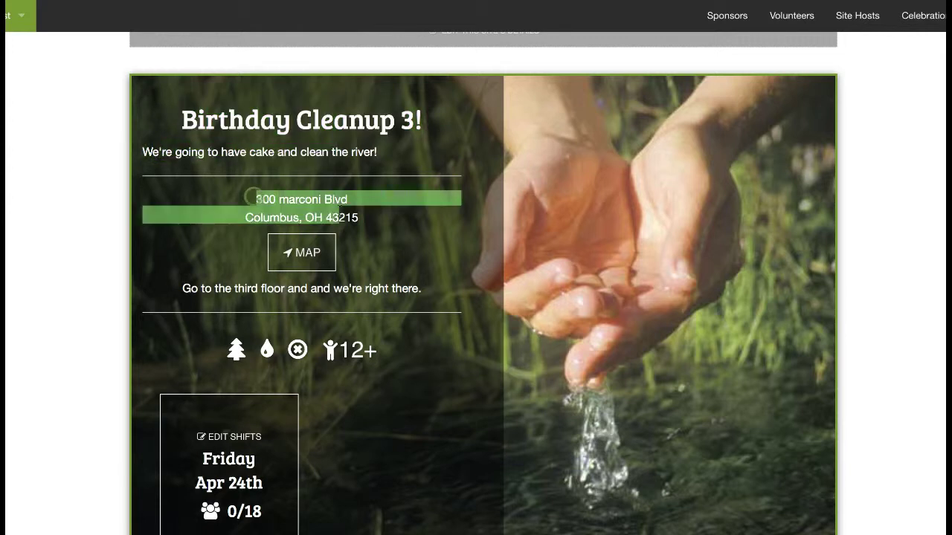
{"action": "left_click", "coordinate": [301, 254]}
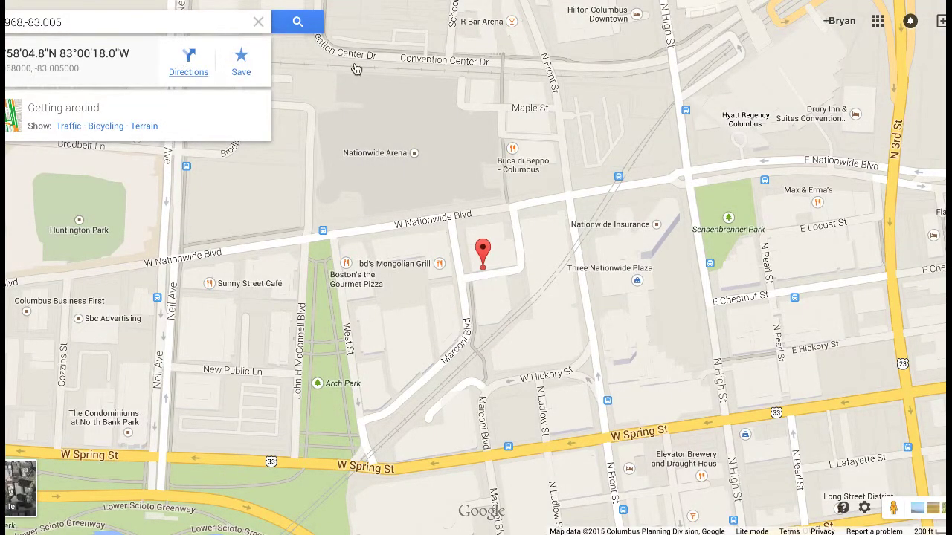
{"action": "left_click", "coordinate": [236, 1]}
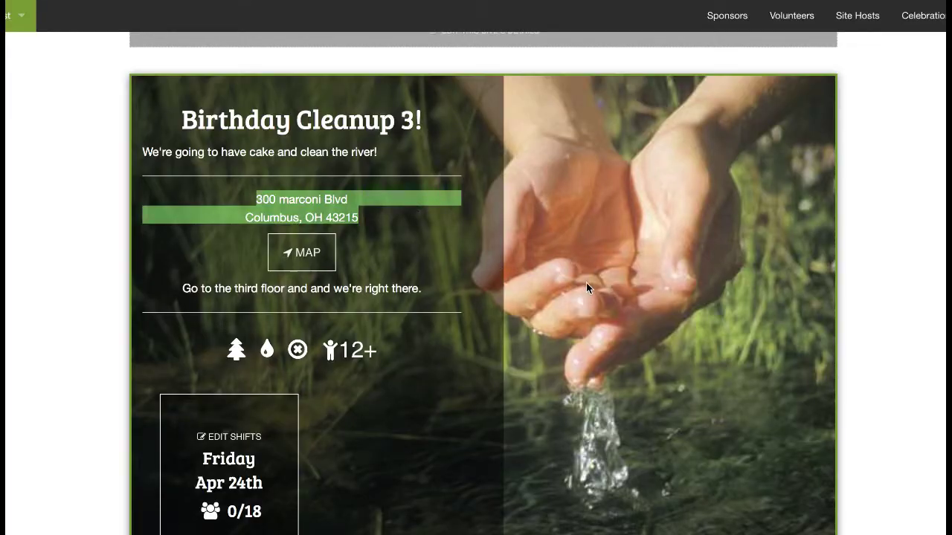
Examine the meanings of the activity icons and the age requirement in the site preview.
{"action": "scroll", "coordinate": [586, 284], "scroll_direction": "down", "scroll_amount": 2}
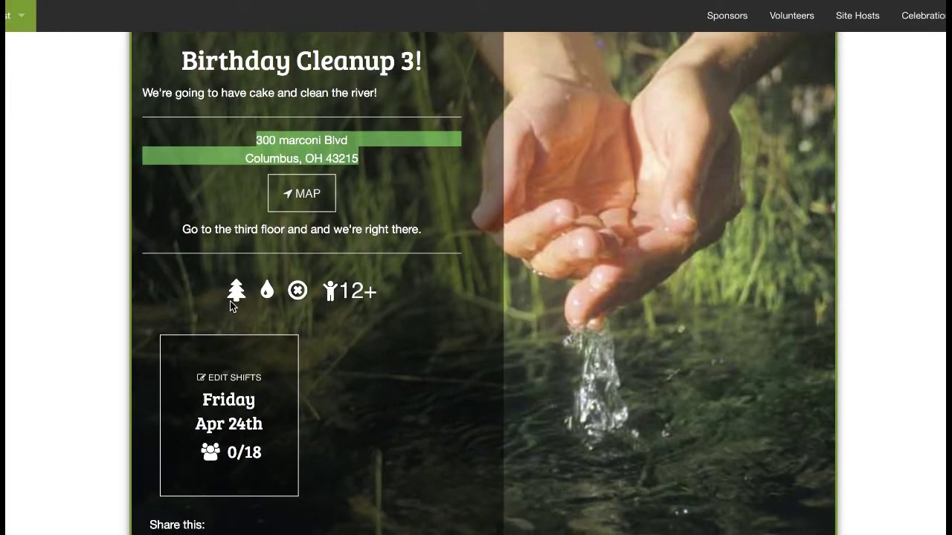
{"action": "mouse_move", "coordinate": [236, 297]}
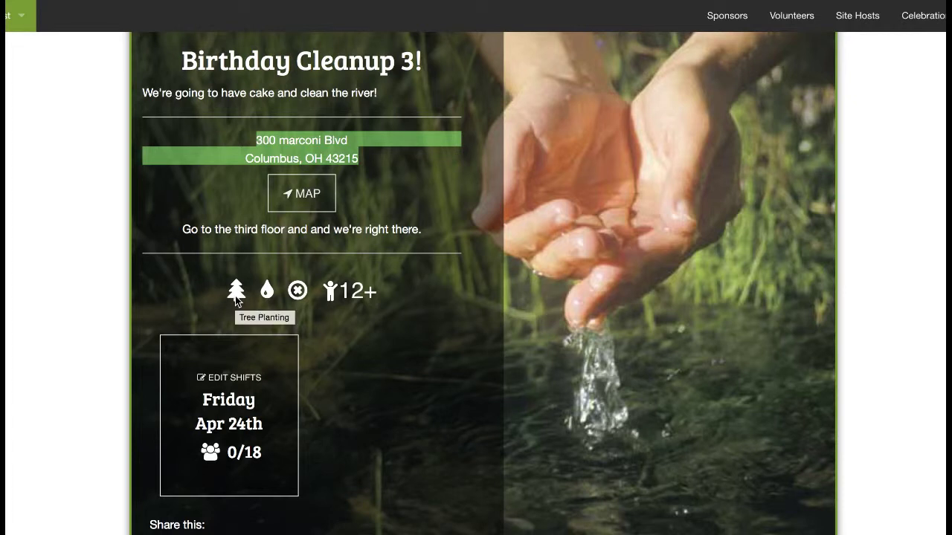
{"action": "mouse_move", "coordinate": [301, 297]}
{"action": "scroll", "coordinate": [395, 355], "scroll_direction": "up", "scroll_amount": 2}
{"action": "left_click", "coordinate": [435, 348]}
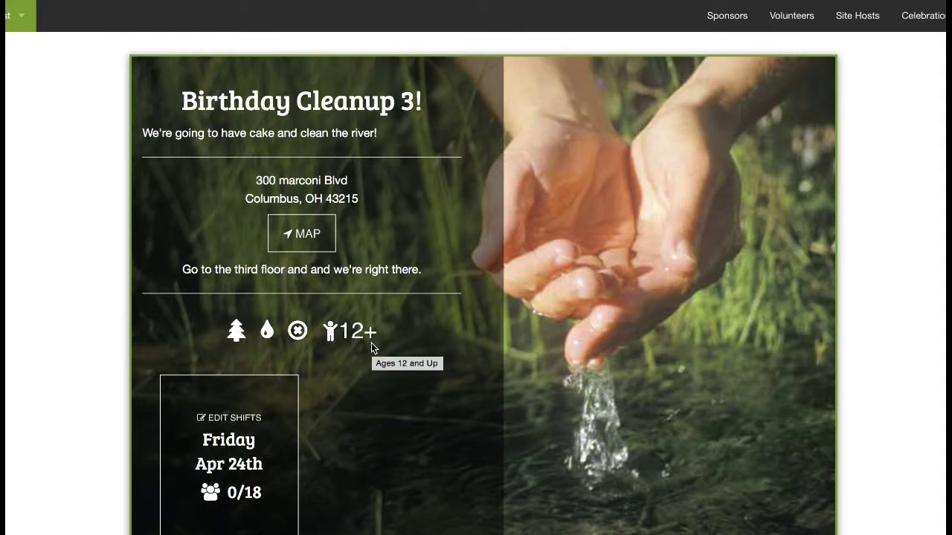
{"action": "scroll", "coordinate": [374, 369], "scroll_direction": "down", "scroll_amount": 1}
{"action": "scroll", "coordinate": [374, 369], "scroll_direction": "up", "scroll_amount": 4}
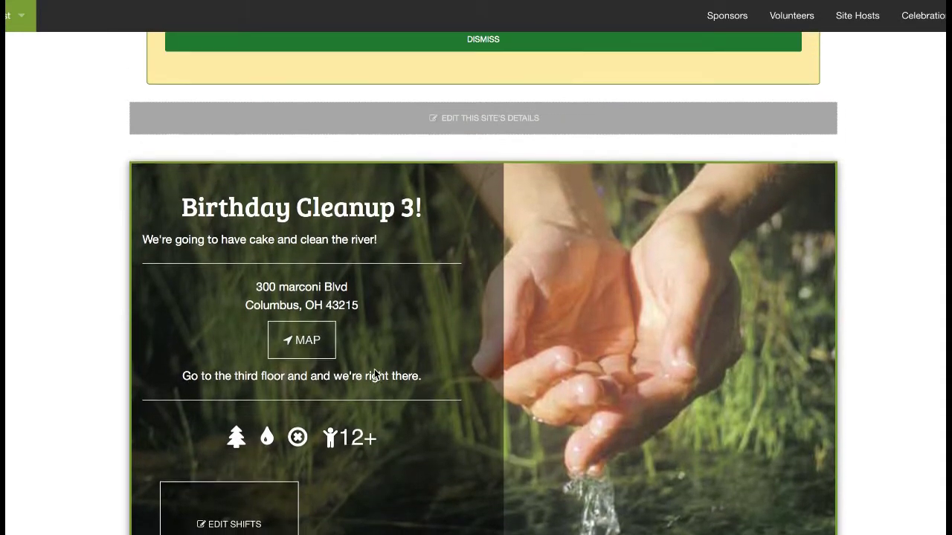
Open the site's details for editing, look over the headline and activity options, and close them without changes.
{"action": "left_click", "coordinate": [514, 132]}
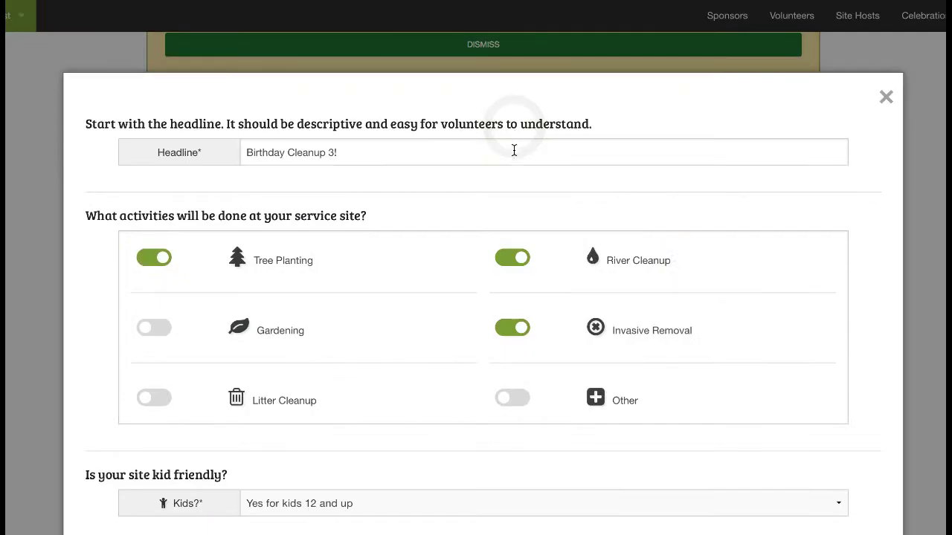
{"action": "scroll", "coordinate": [375, 206], "scroll_direction": "down", "scroll_amount": 1}
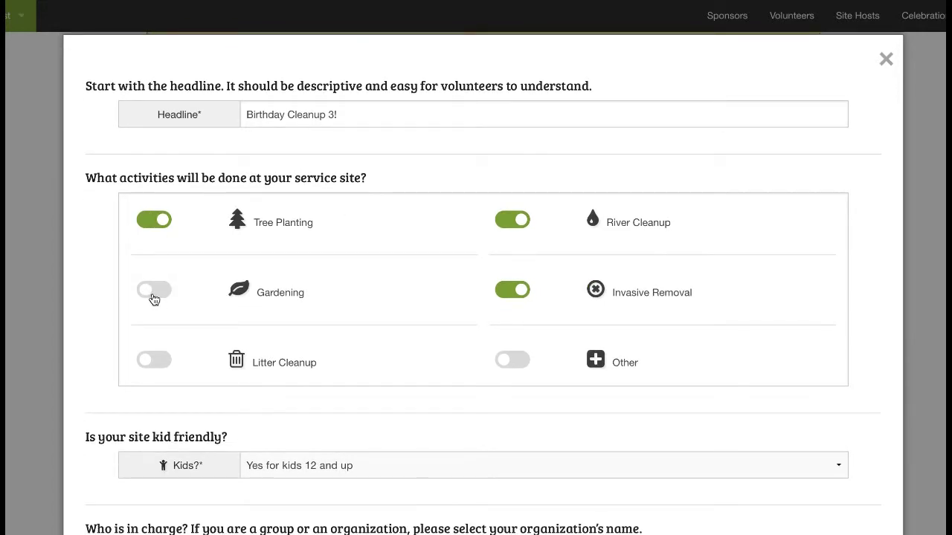
{"action": "scroll", "coordinate": [354, 272], "scroll_direction": "down", "scroll_amount": 1}
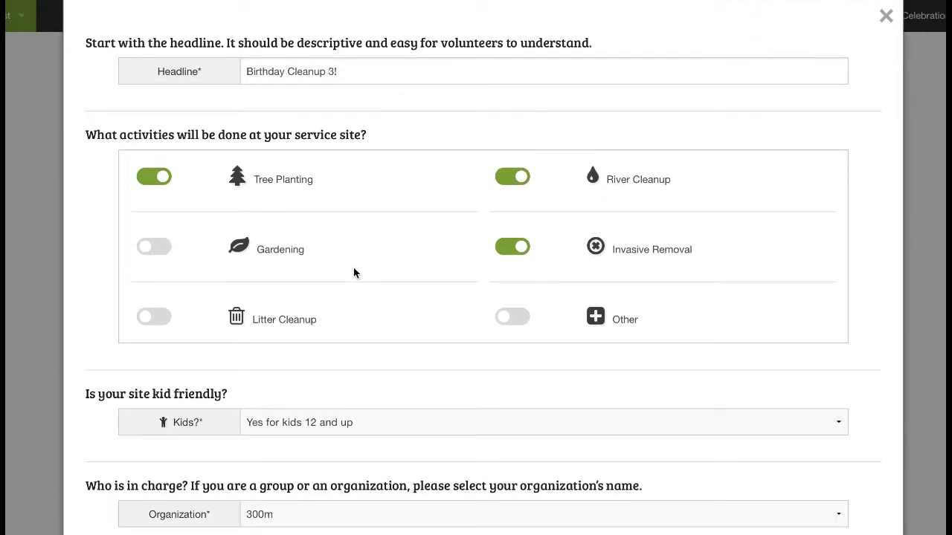
{"action": "left_click", "coordinate": [885, 15]}
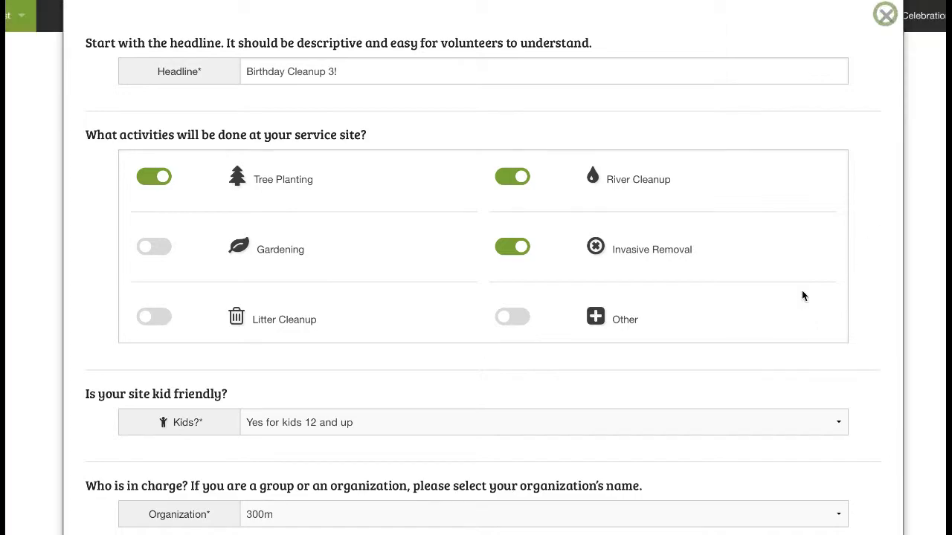
Go to the dashboard and submit the Birthday Cleanup 3! service site for approval.
{"action": "scroll", "coordinate": [404, 404], "scroll_direction": "down", "scroll_amount": 5}
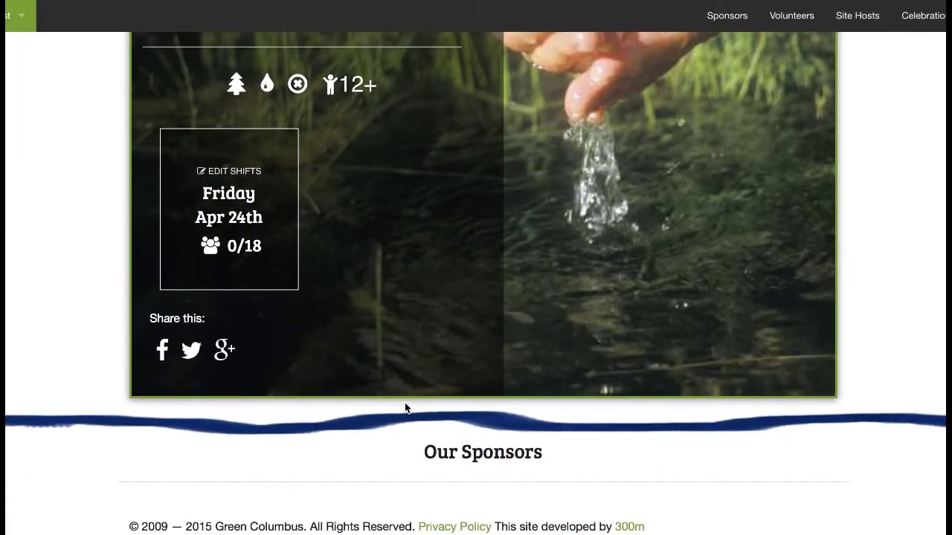
{"action": "scroll", "coordinate": [405, 405], "scroll_direction": "up", "scroll_amount": 6}
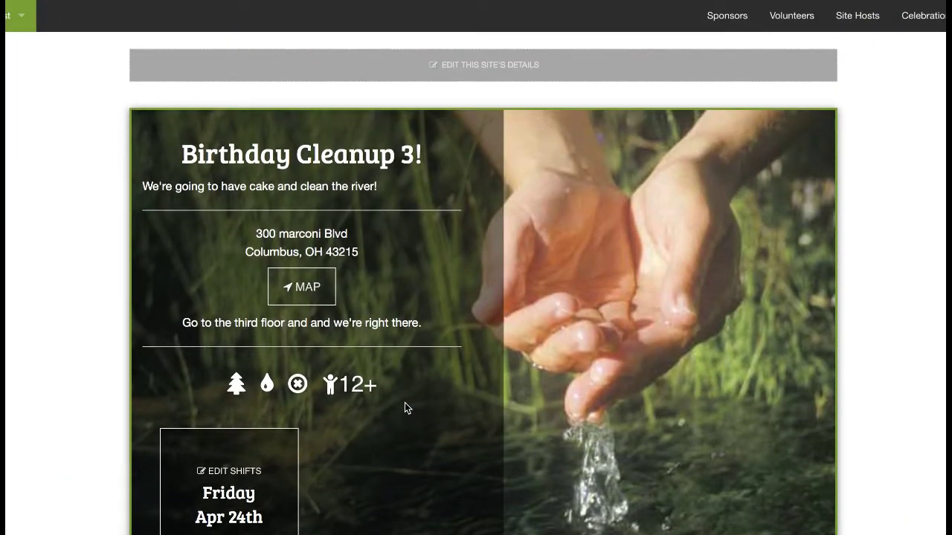
{"action": "scroll", "coordinate": [557, 416], "scroll_direction": "up", "scroll_amount": 4}
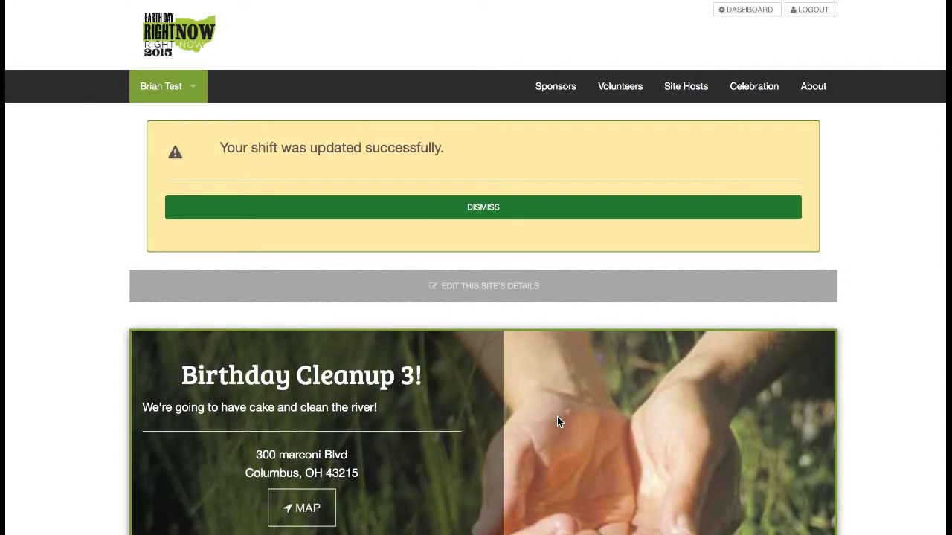
{"action": "left_click", "coordinate": [736, 10]}
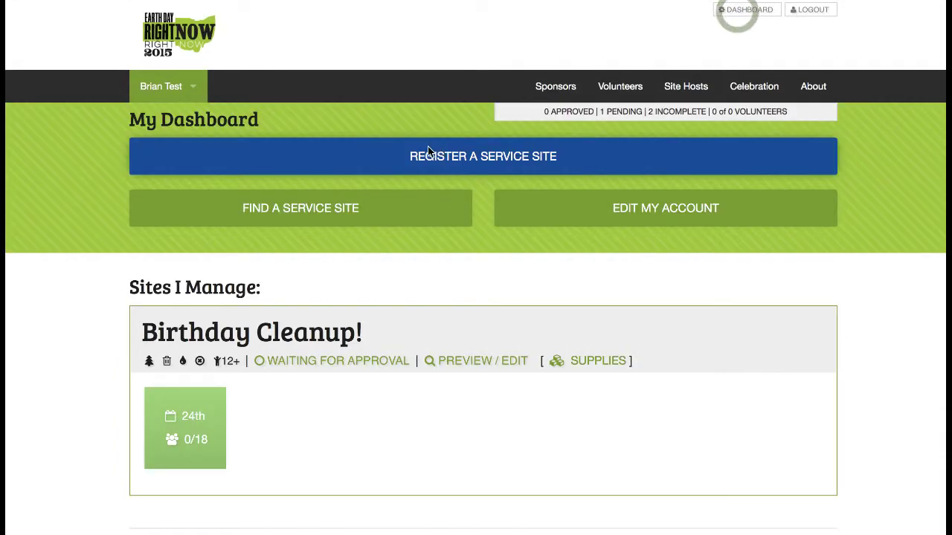
{"action": "scroll", "coordinate": [337, 223], "scroll_direction": "down", "scroll_amount": 5}
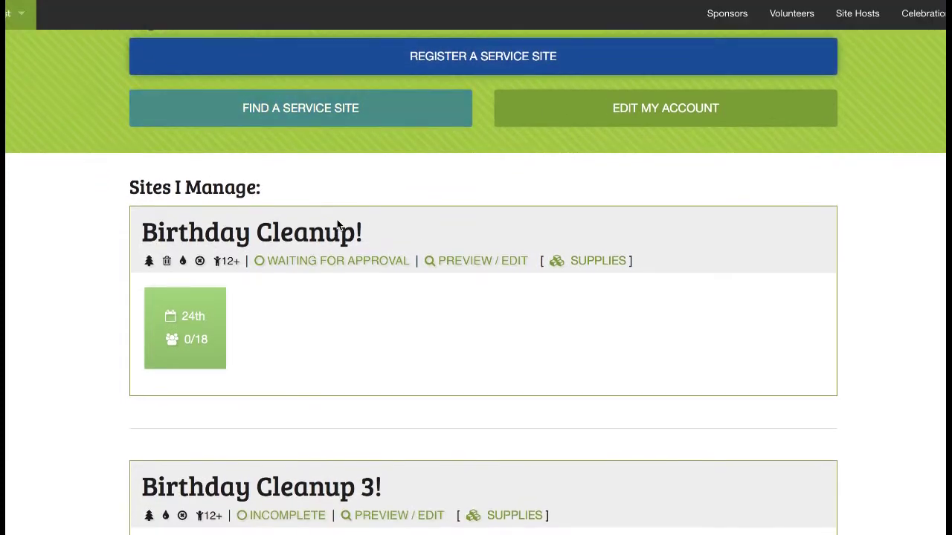
{"action": "scroll", "coordinate": [337, 225], "scroll_direction": "down", "scroll_amount": 3}
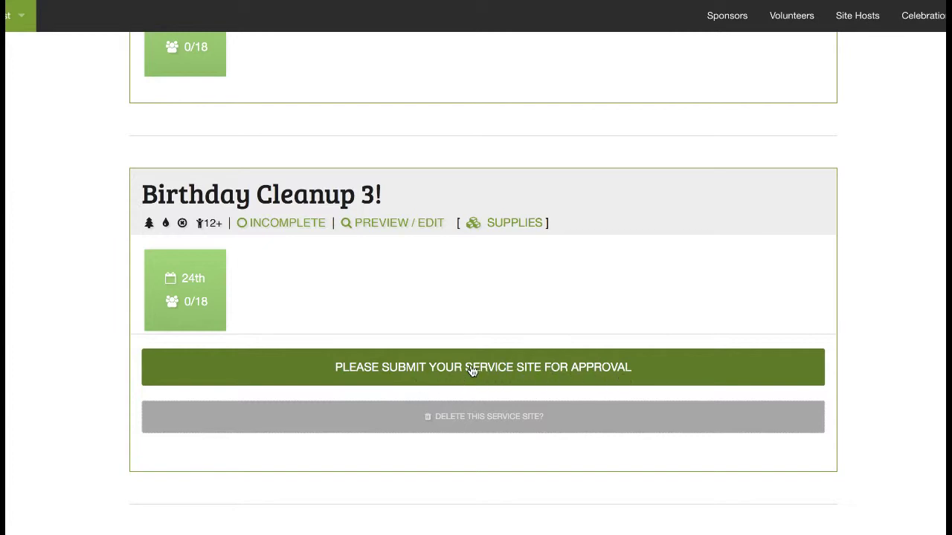
{"action": "left_click", "coordinate": [554, 352]}
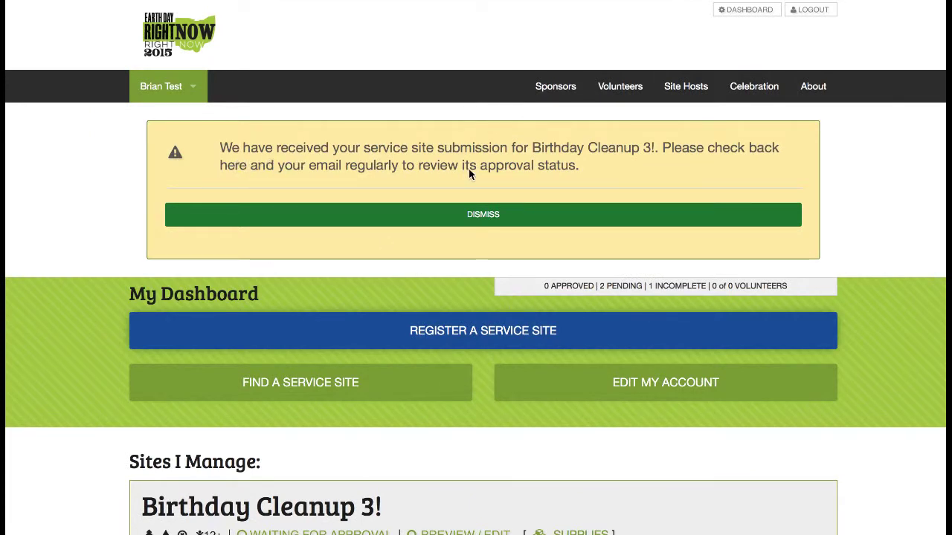
Dismiss the submission notice and check the approval status of Birthday Cleanup 3! among the managed sites.
{"action": "left_click", "coordinate": [502, 215]}
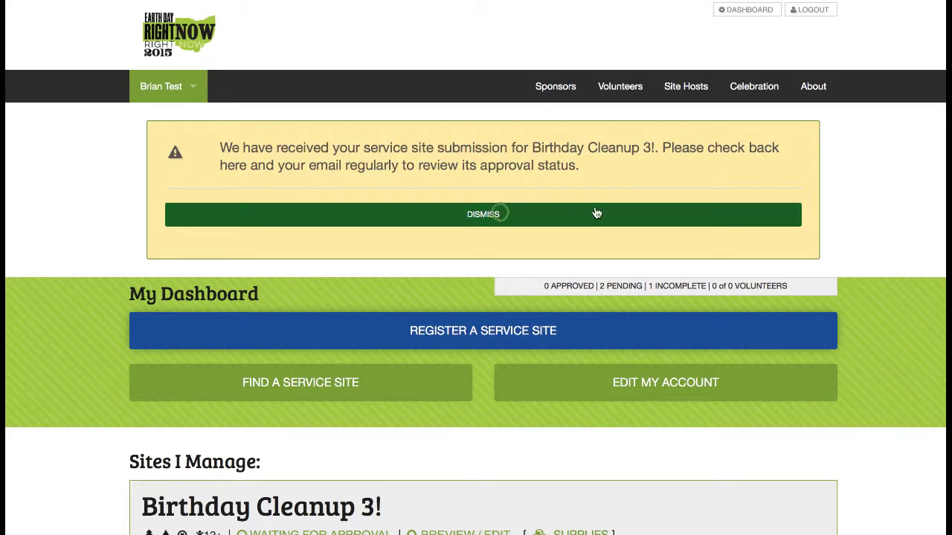
{"action": "scroll", "coordinate": [503, 339], "scroll_direction": "down", "scroll_amount": 3}
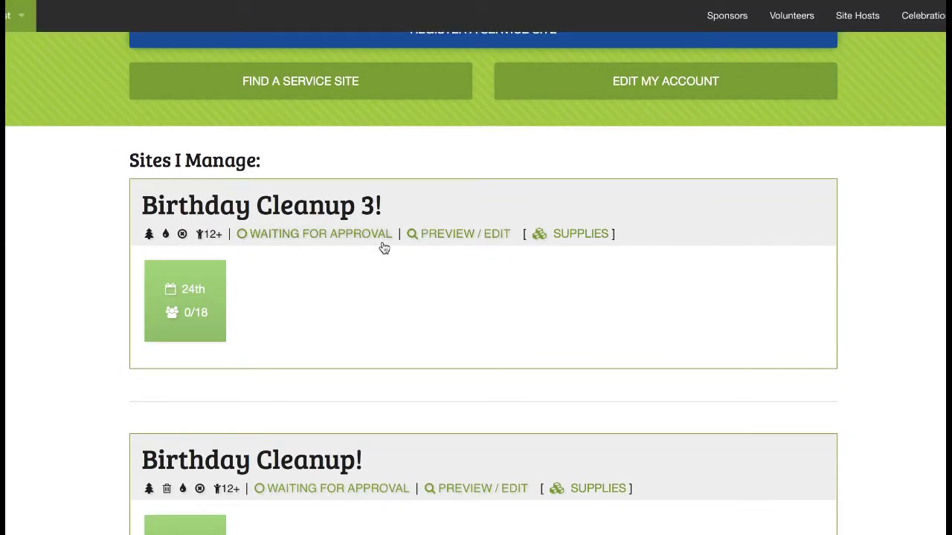
{"action": "scroll", "coordinate": [535, 226], "scroll_direction": "up", "scroll_amount": 2}
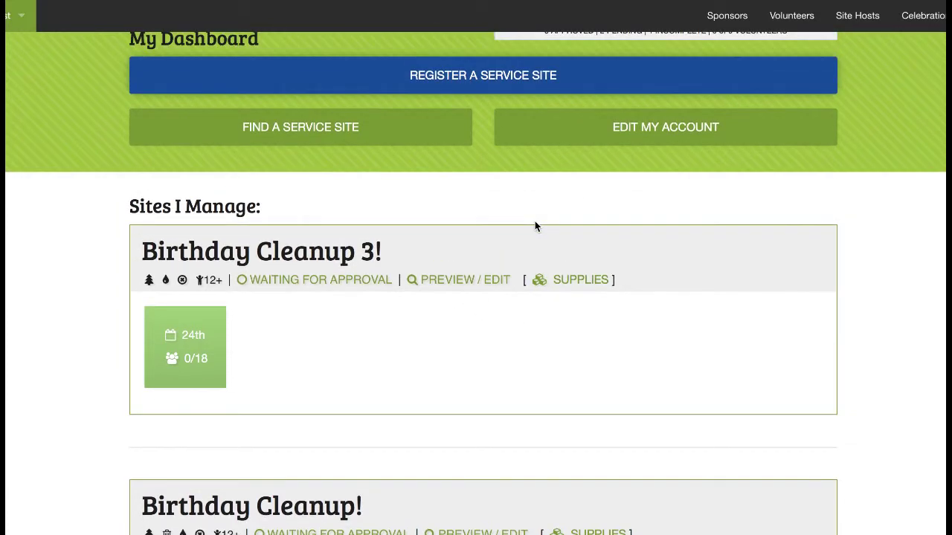